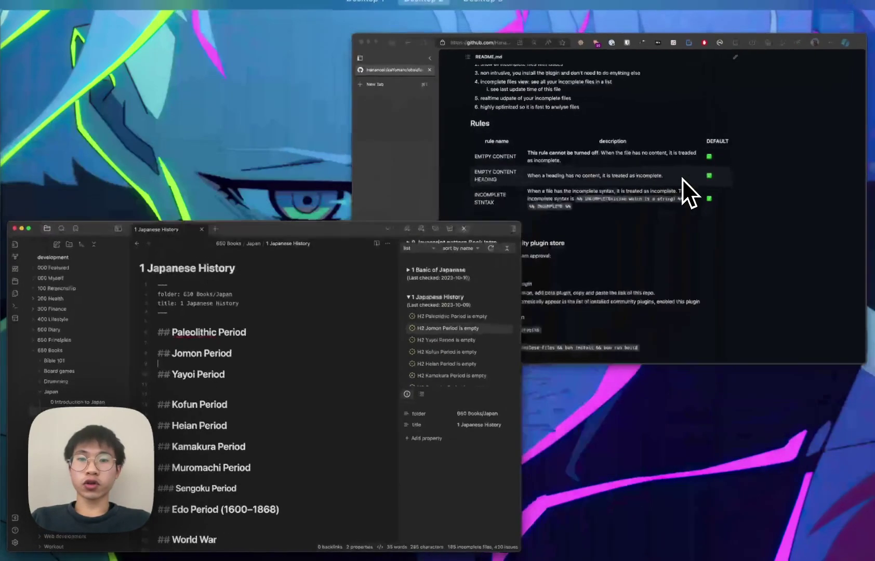
Bring up the plugin's GitHub README and highlight its one-line description
click(682, 178)
scroll(301, 217, up, 3)
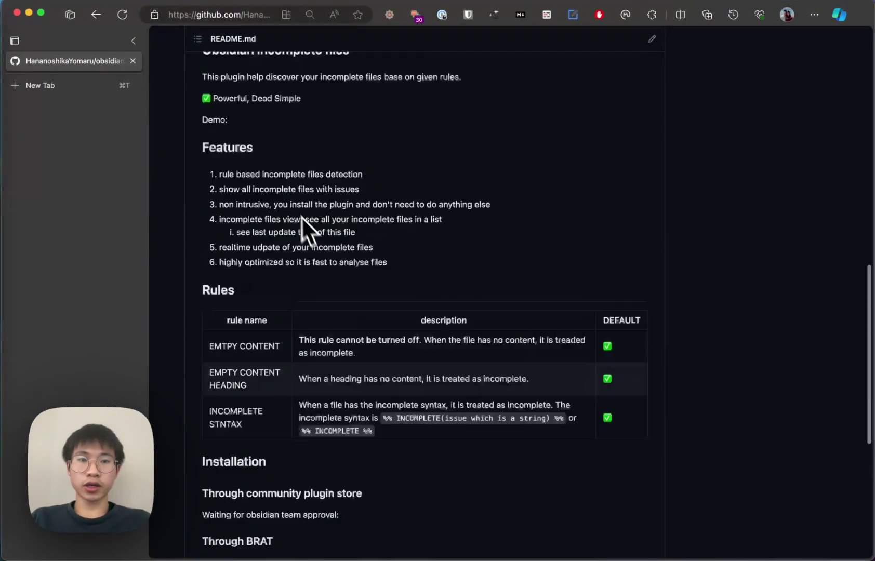
scroll(307, 224, up, 5)
scroll(312, 230, down, 4)
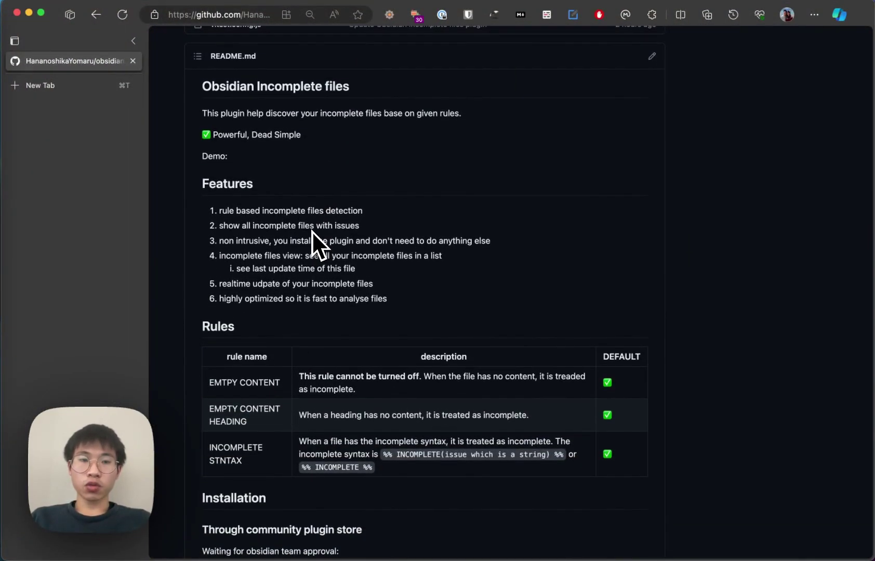
drag(305, 113, 453, 113)
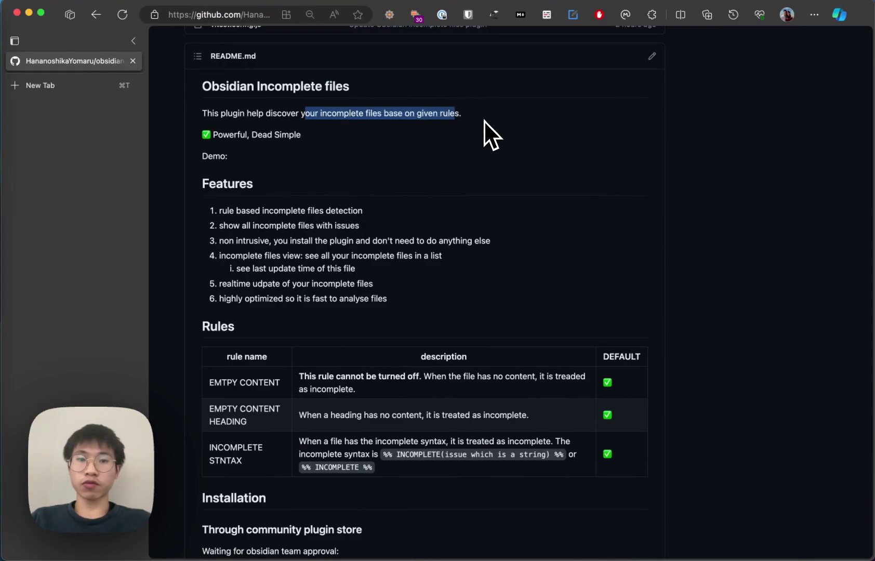
scroll(460, 123, down, 3)
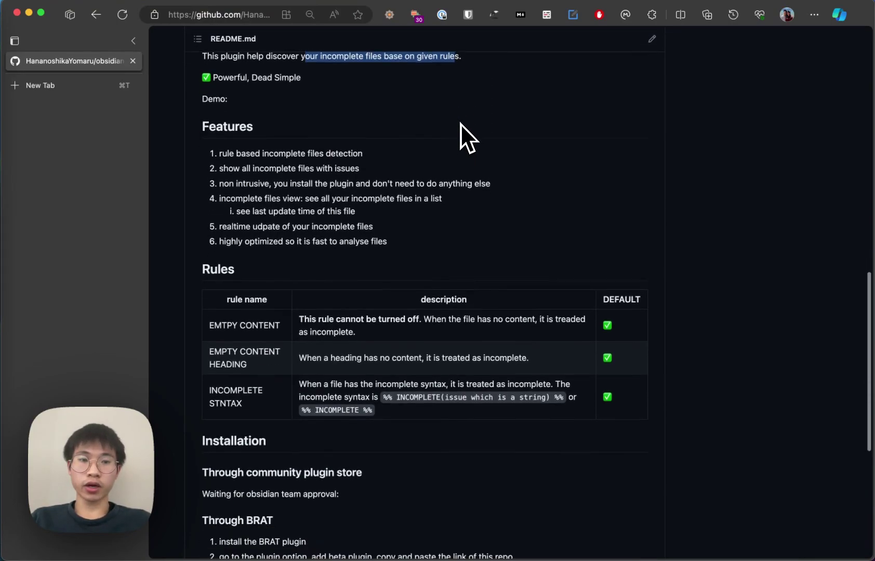
drag(208, 101, 384, 217)
Highlight the README's Rules table, then its EMPTY CONTENT HEADING and INCOMPLETE SYNTAX rows
scroll(436, 226, up, 2)
scroll(437, 225, up, 10)
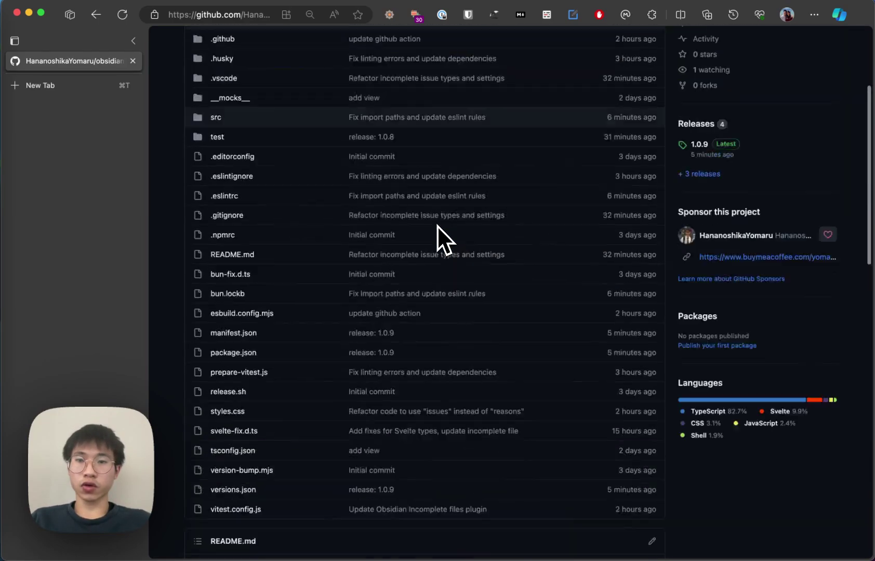
scroll(438, 226, down, 9)
scroll(438, 225, up, 3)
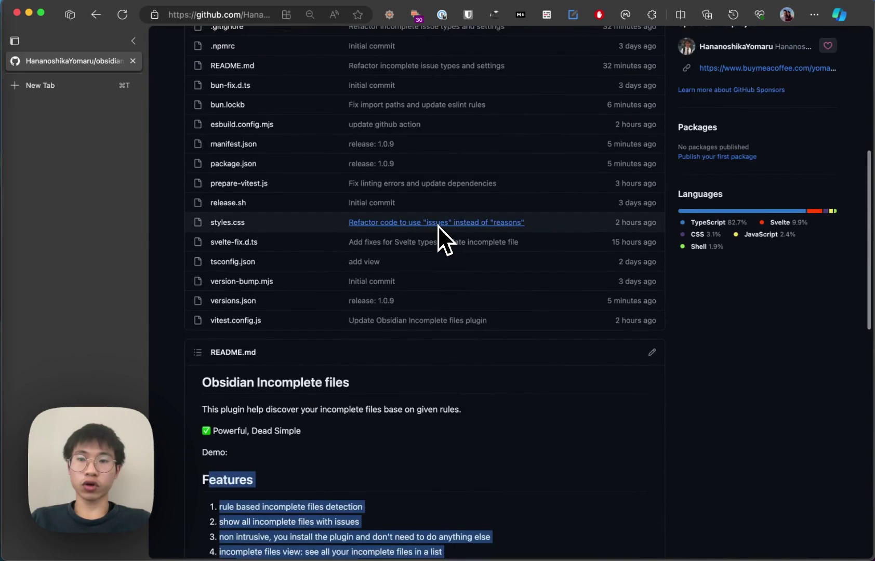
scroll(437, 226, down, 5)
scroll(437, 226, down, 2)
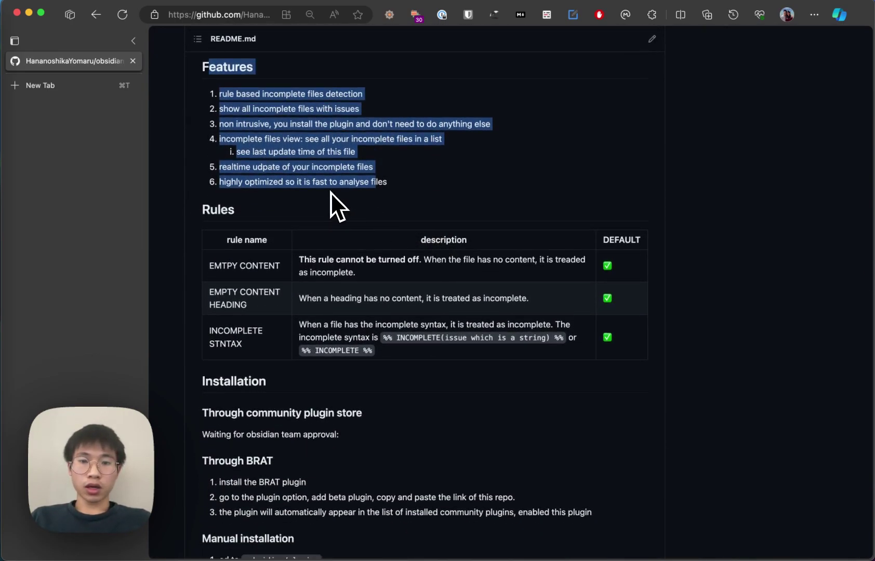
drag(210, 249, 545, 370)
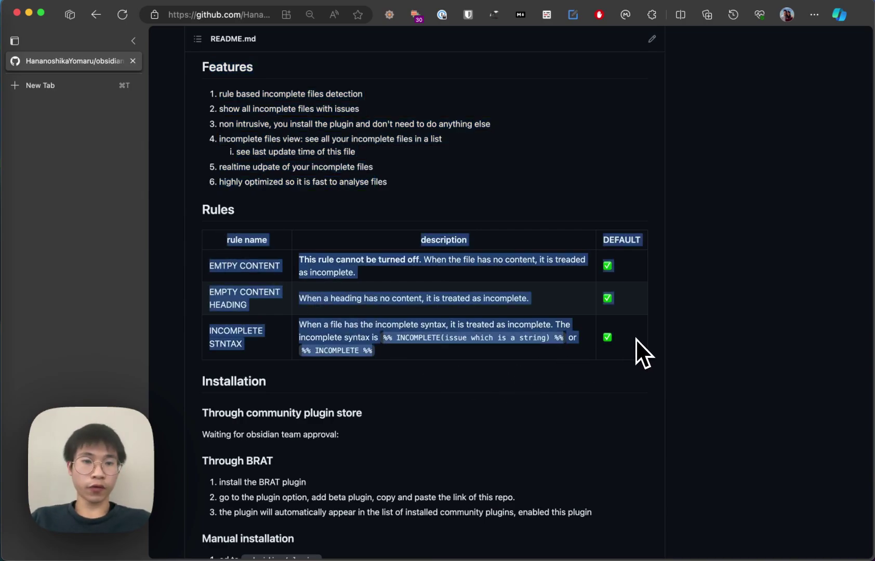
click(405, 312)
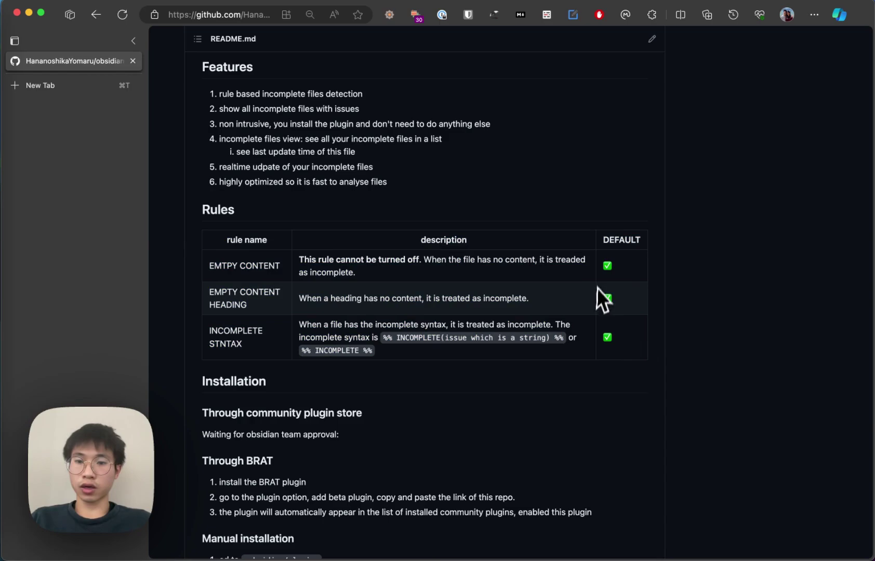
drag(597, 291, 649, 337)
click(649, 336)
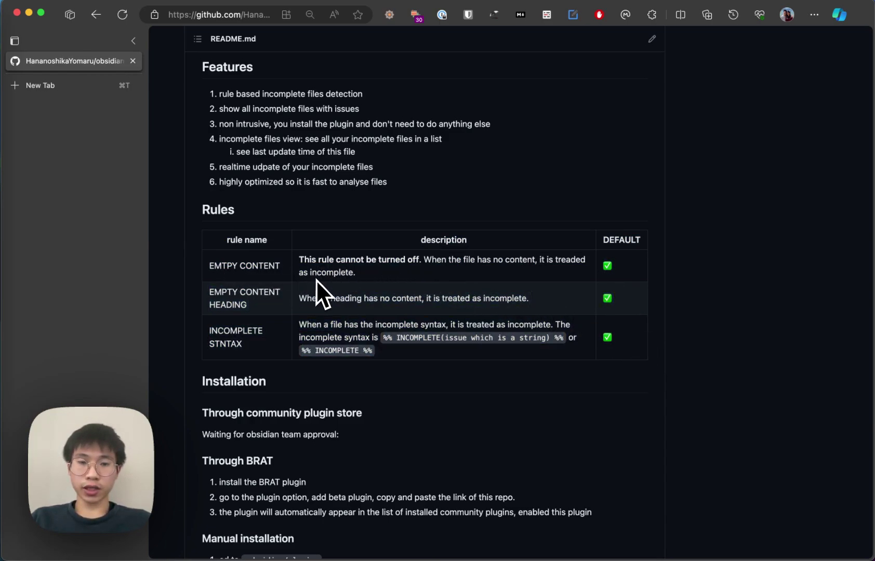
In Obsidian, create a scratch Untitled note with some text, then delete it
key(ctrl+Up)
click(362, 286)
key(super+n)
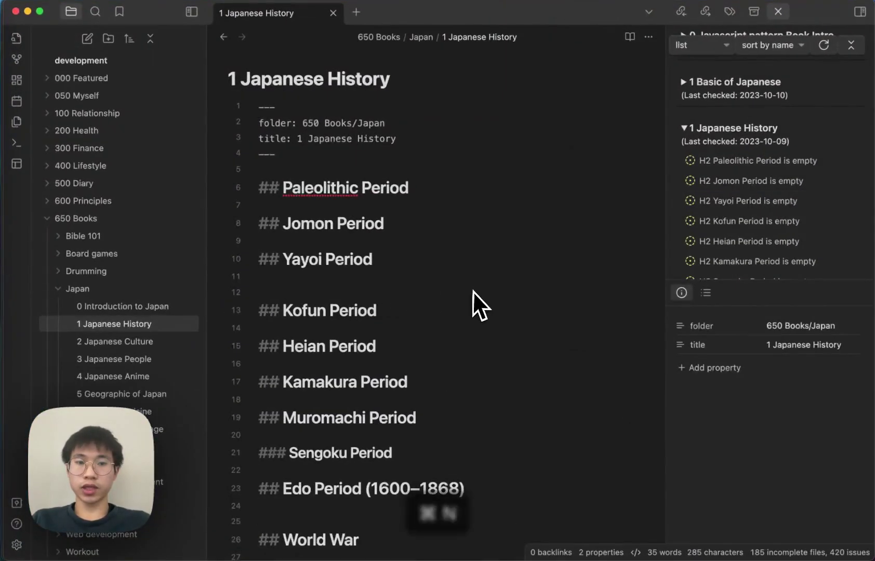
key(Return)
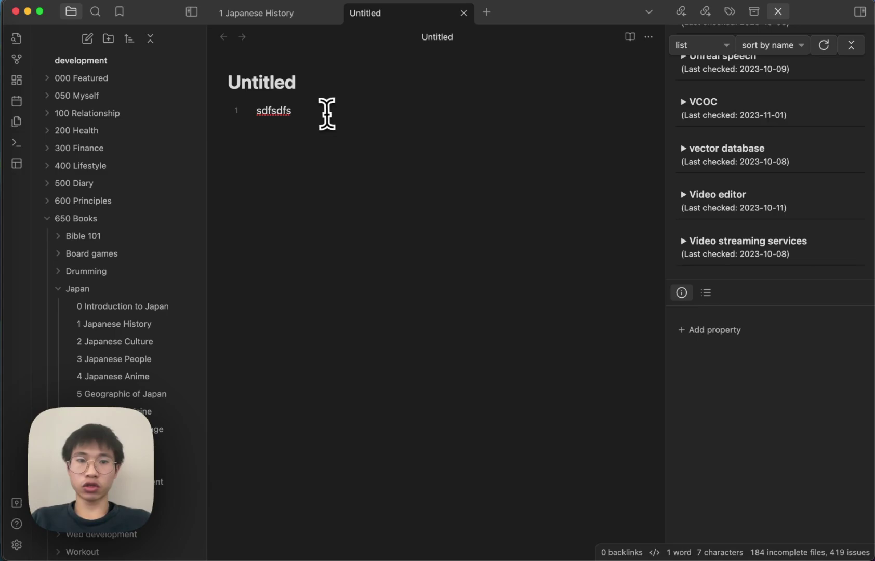
click(648, 37)
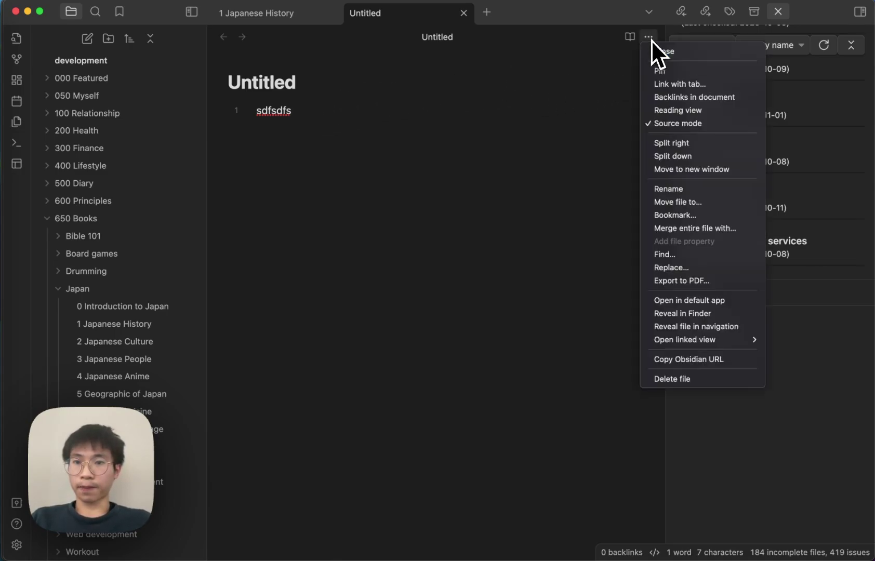
click(691, 377)
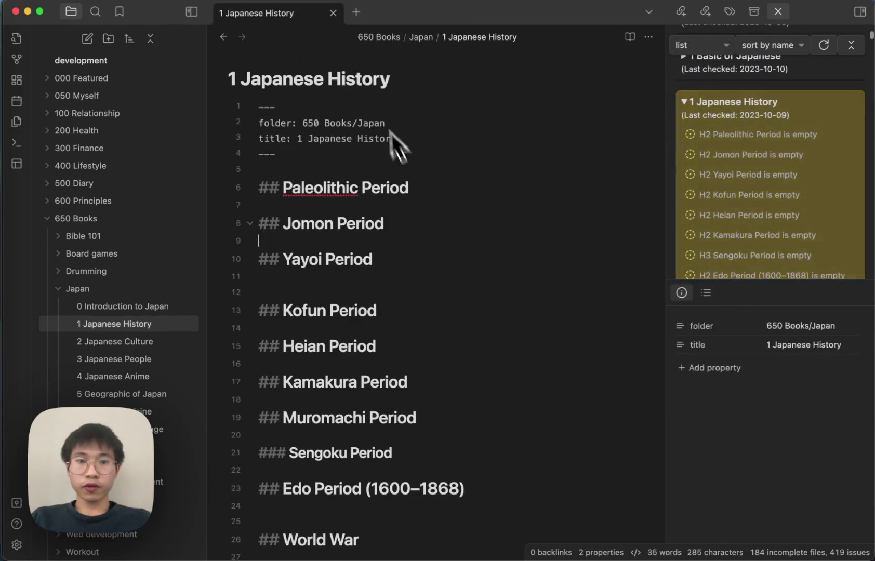
Return to the browser README and highlight the EMPTY CONTENT HEADING rule
key(ctrl+Up)
click(599, 281)
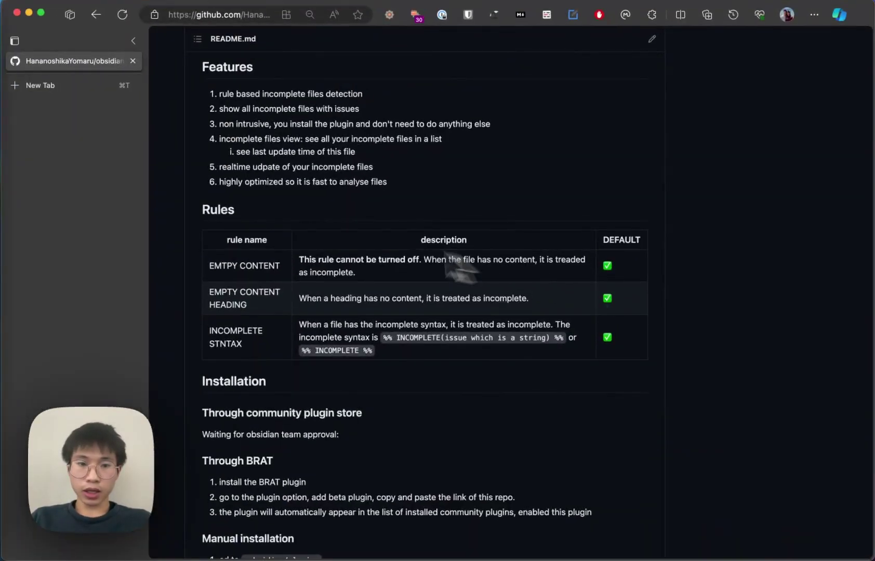
drag(224, 305, 318, 301)
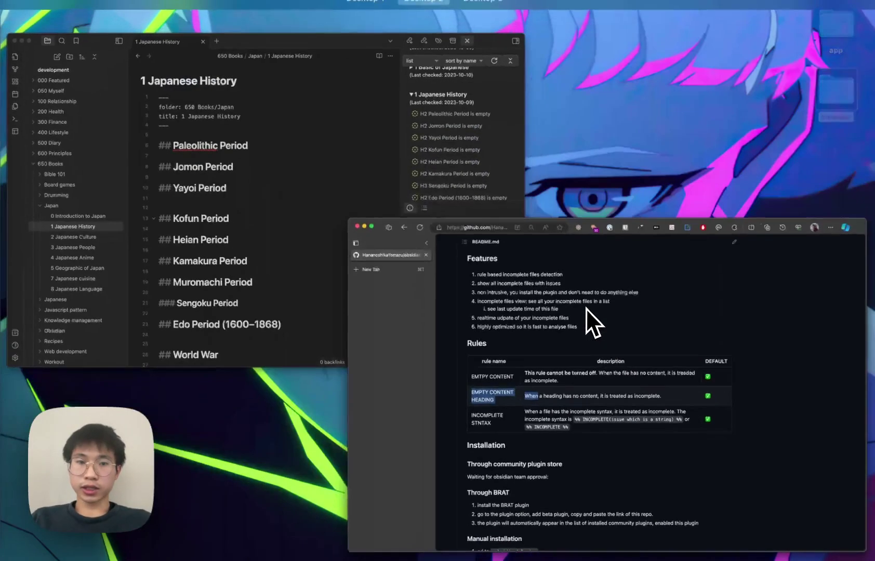
key(super+Tab)
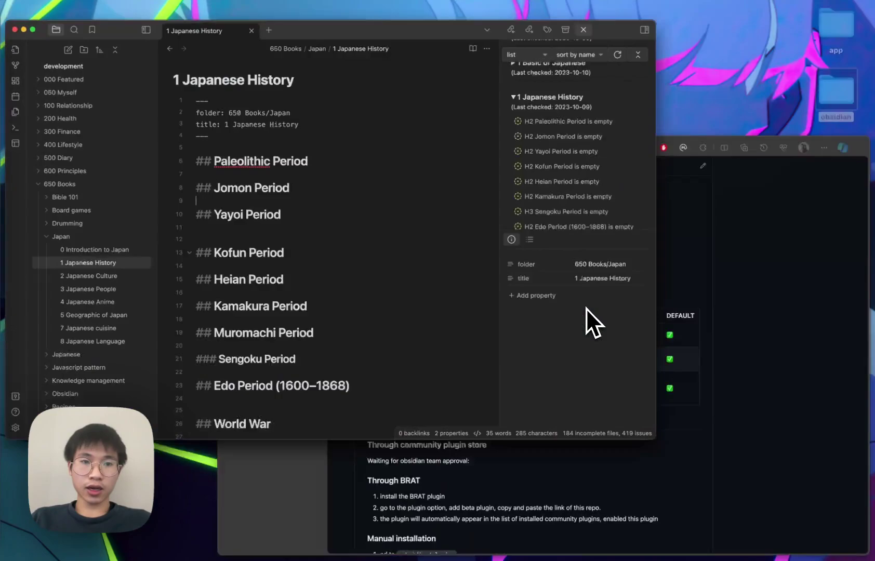
scroll(366, 198, down, 2)
drag(222, 120, 350, 176)
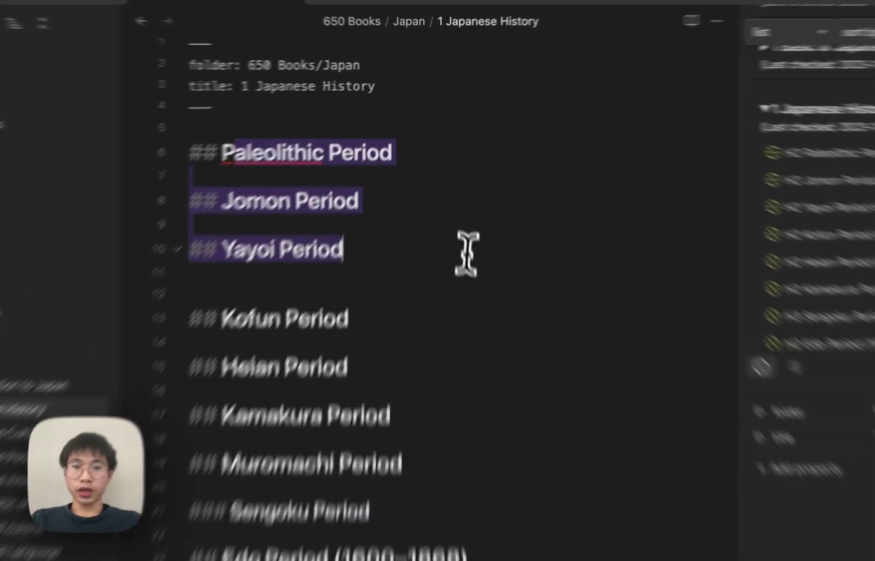
click(483, 222)
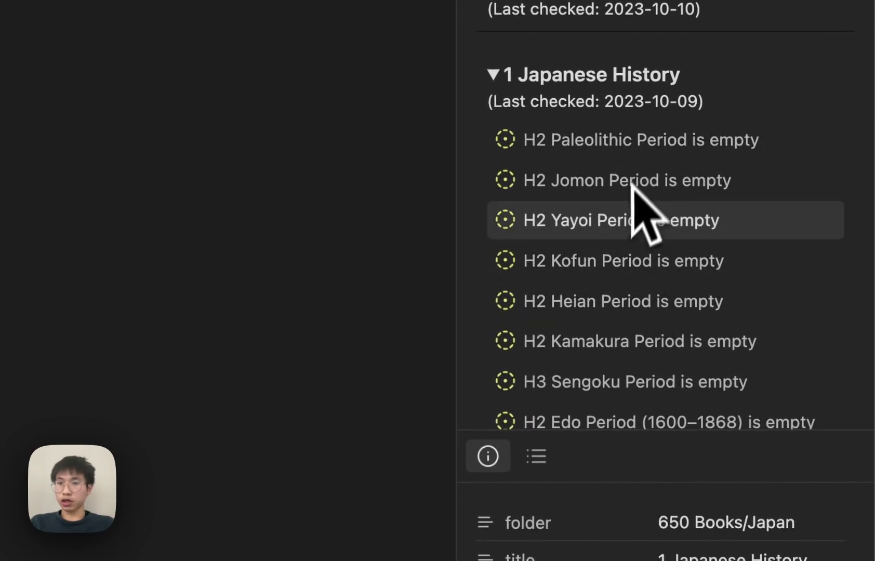
click(623, 302)
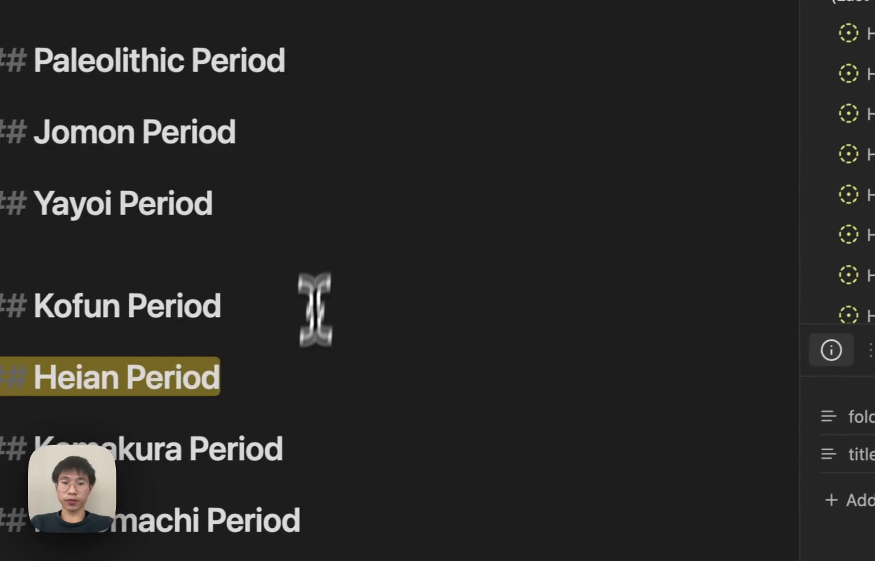
key(Return)
key(Return)
key(Return)
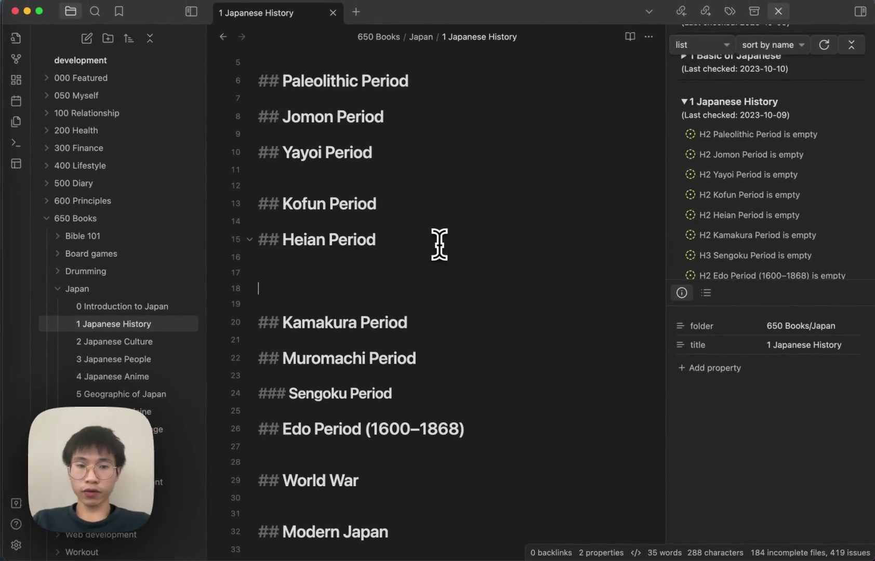
text(weorwepkrwe)
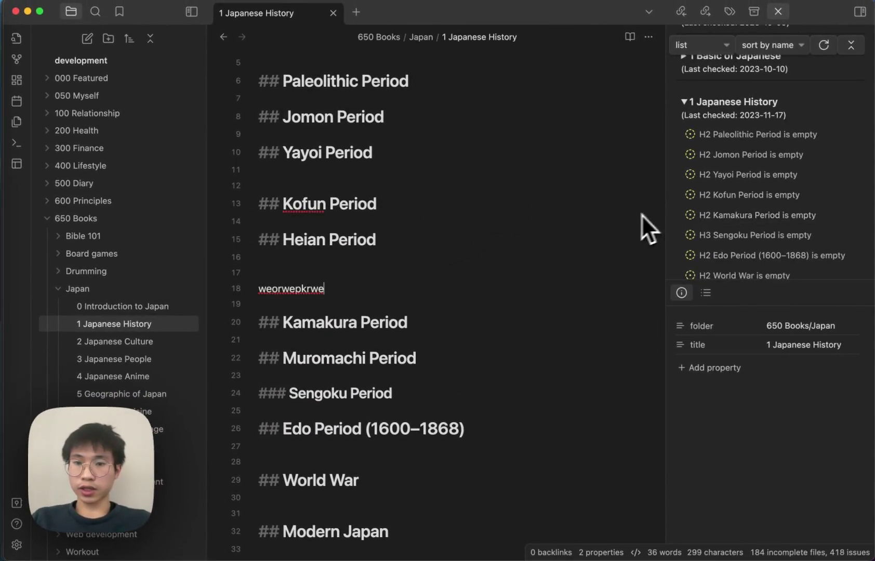
scroll(464, 260, down, 1)
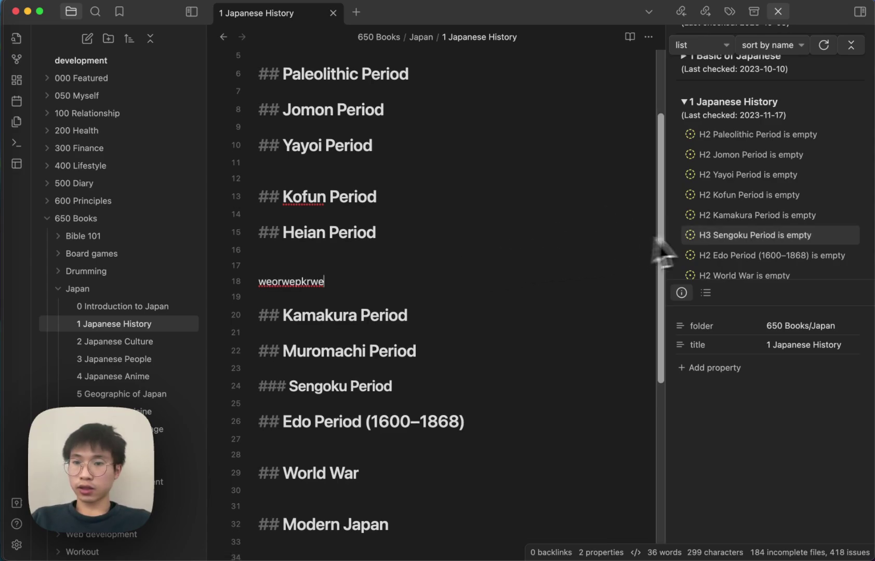
scroll(709, 233, down, 1)
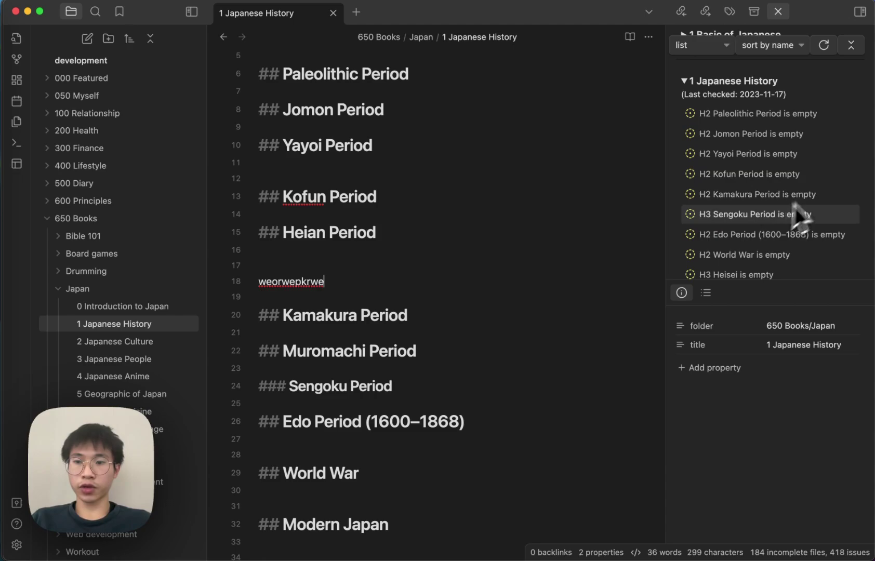
key(super+BackSpace)
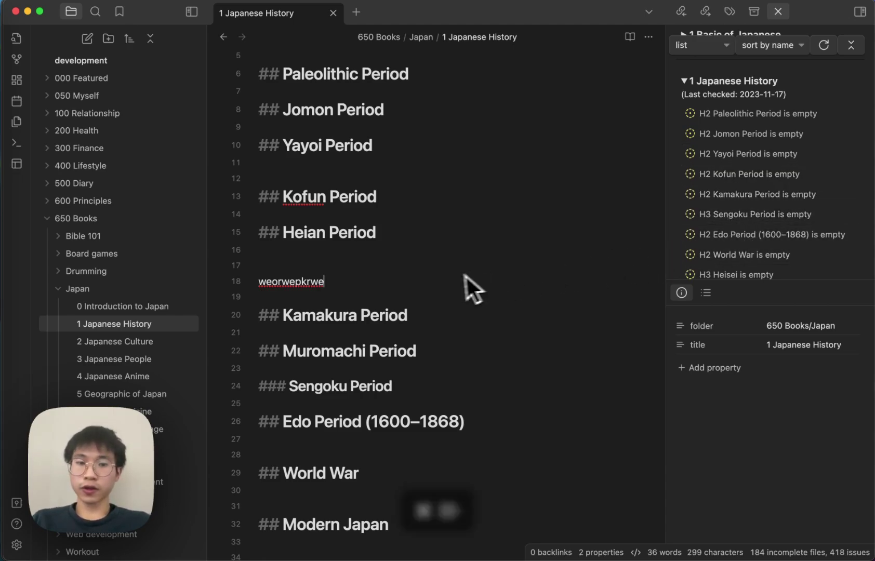
key(super+BackSpace)
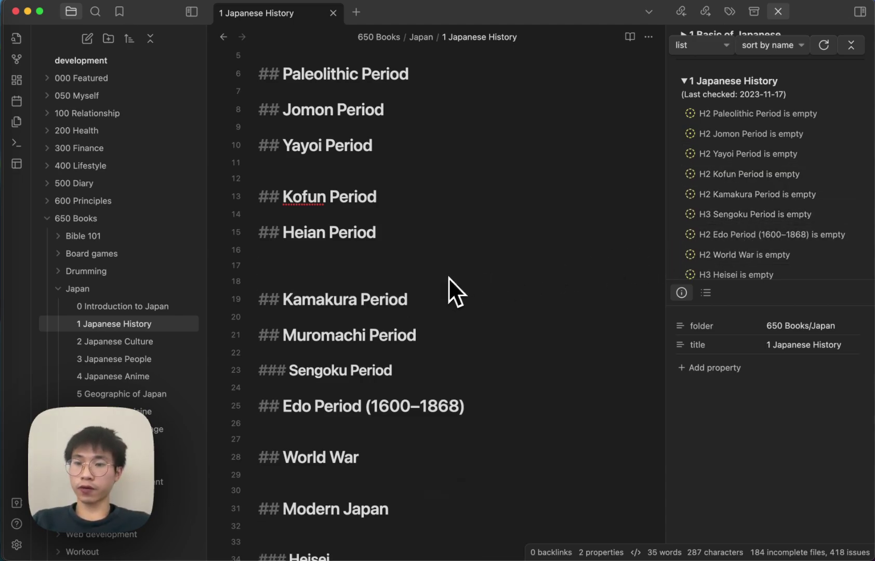
key(super+s)
text(sdfsf)
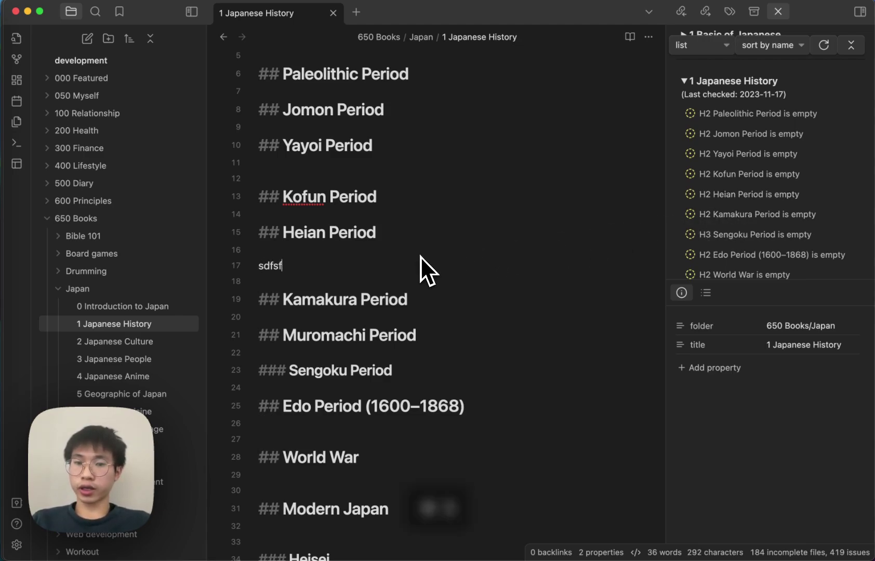
key(super+s)
key(super+BackSpace)
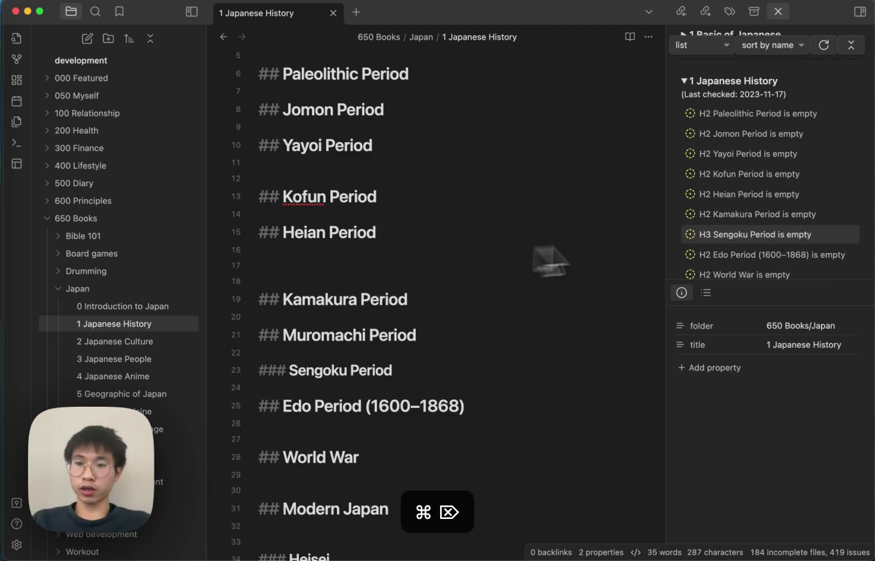
key(super+s)
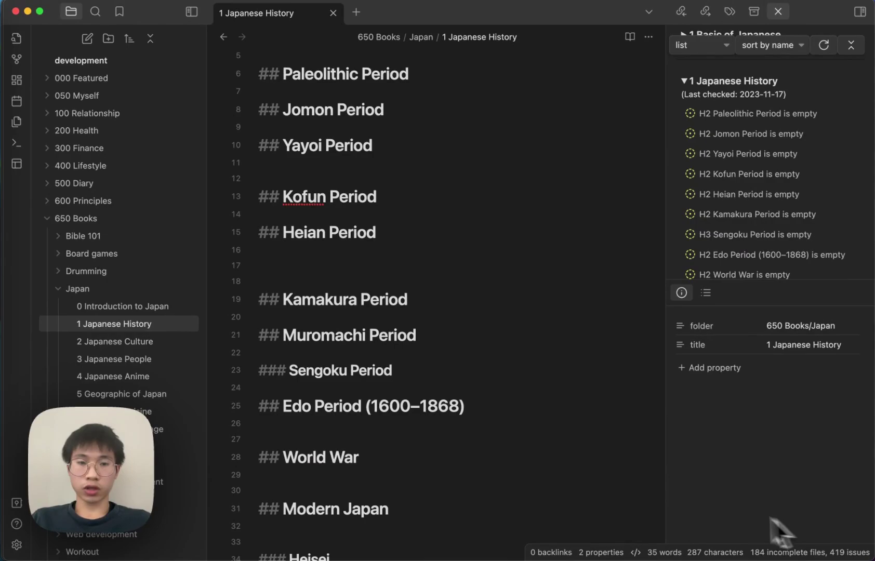
key(ctrl+Up)
click(470, 304)
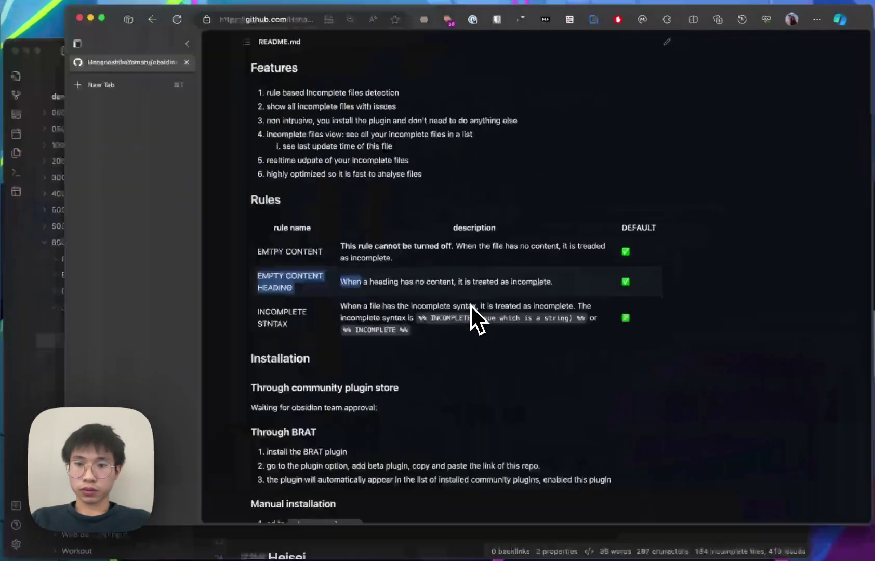
drag(293, 357, 416, 364)
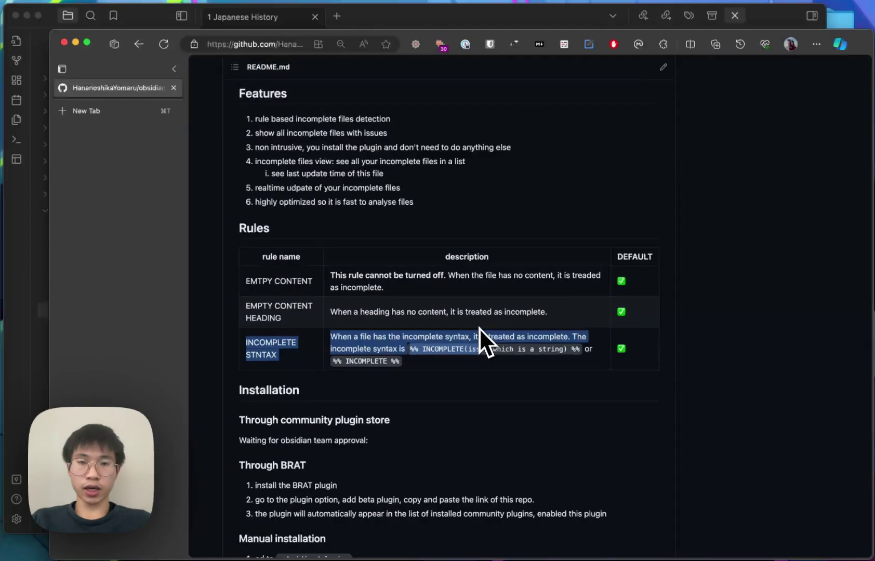
Bring the Japanese History note back to the front and scroll through it
key(ctrl+Up)
key(super+Tab)
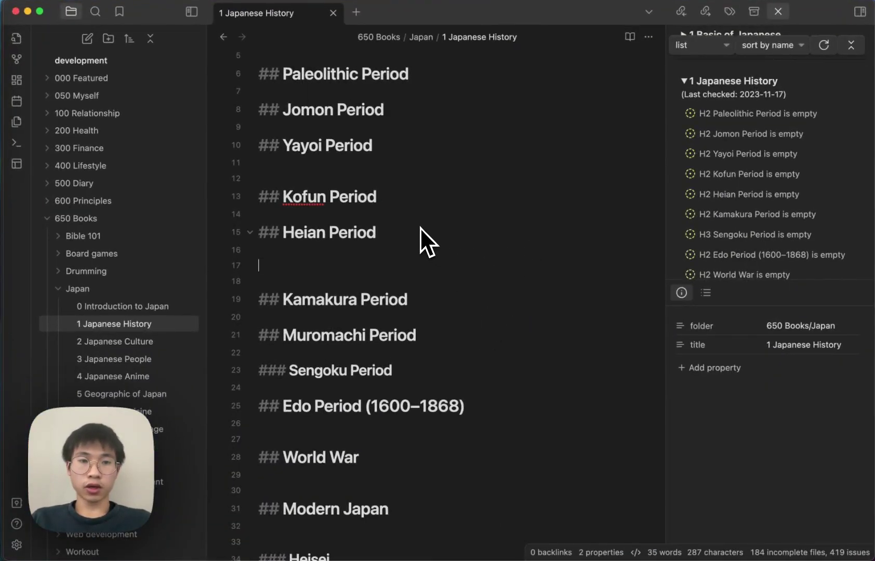
scroll(111, 392, down, 8)
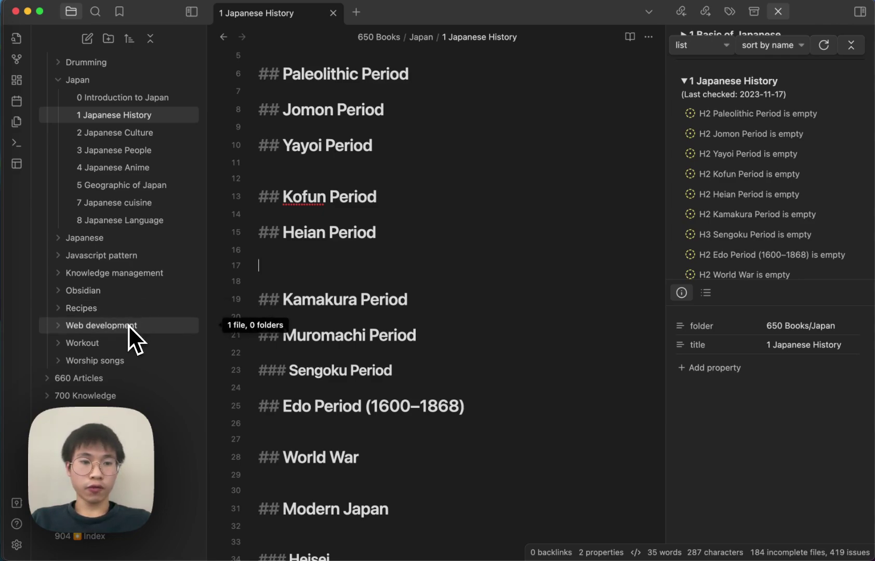
scroll(148, 300, up, 2)
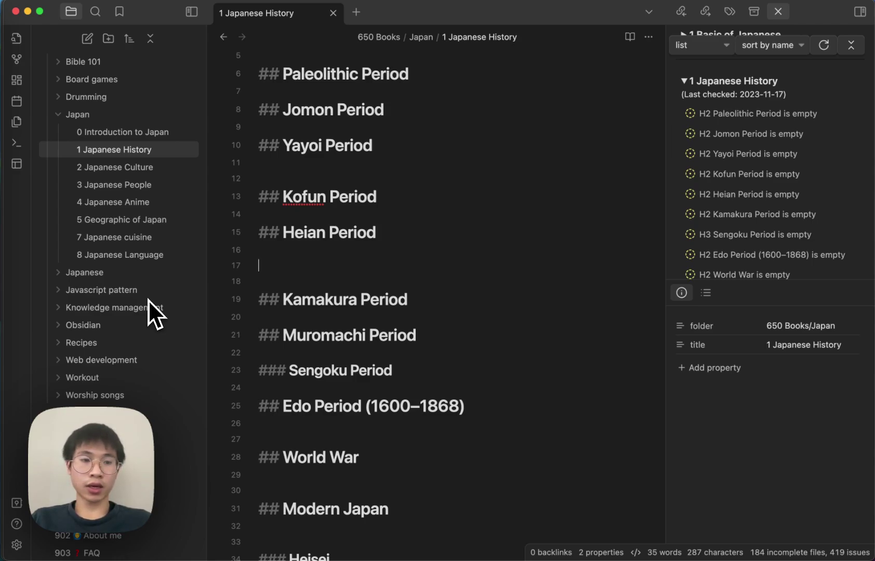
scroll(141, 330, down, 2)
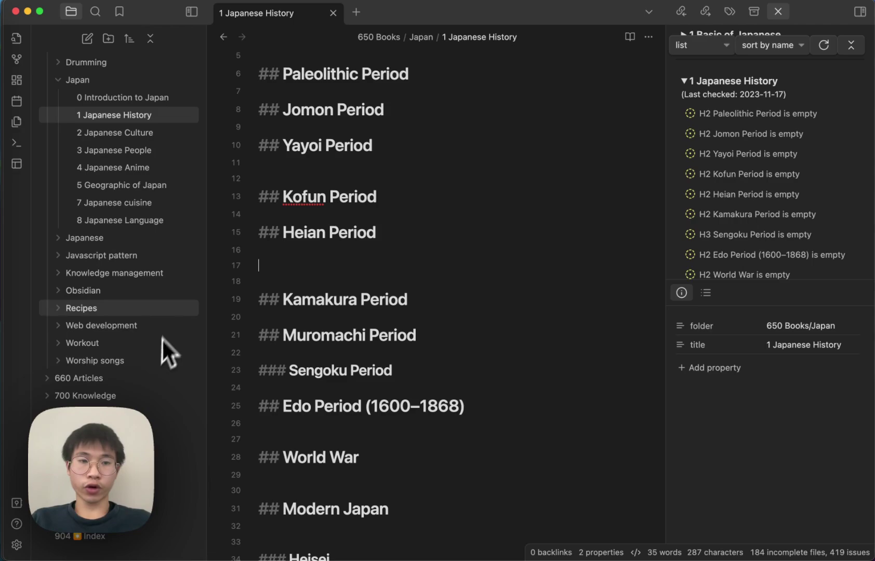
scroll(171, 316, up, 5)
scroll(170, 316, down, 5)
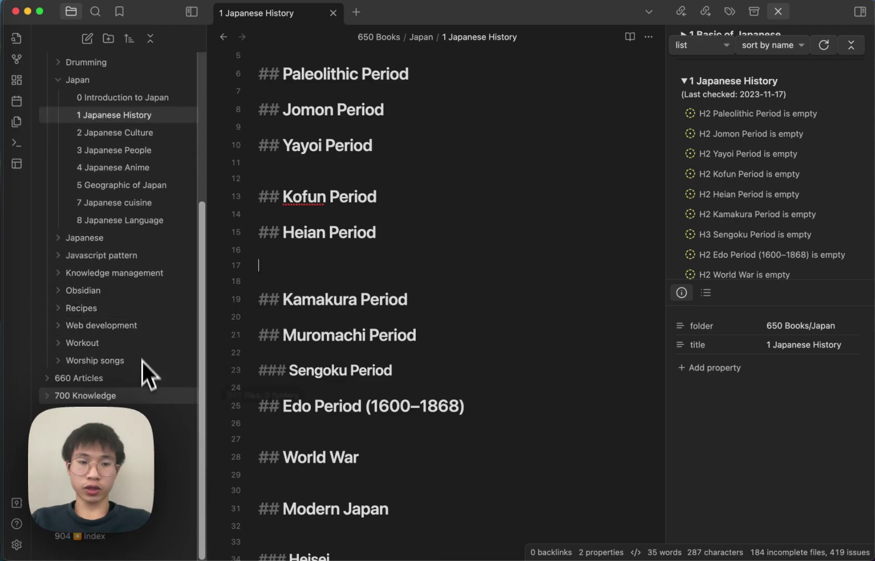
scroll(500, 336, down, 1)
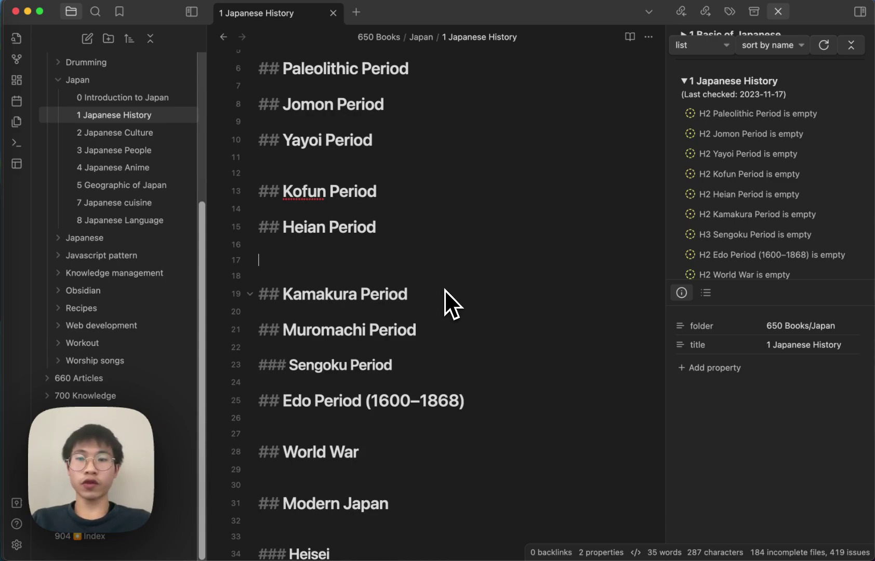
Expand the 700 Knowledge folder in the file explorer and open Basedash
key(super+o)
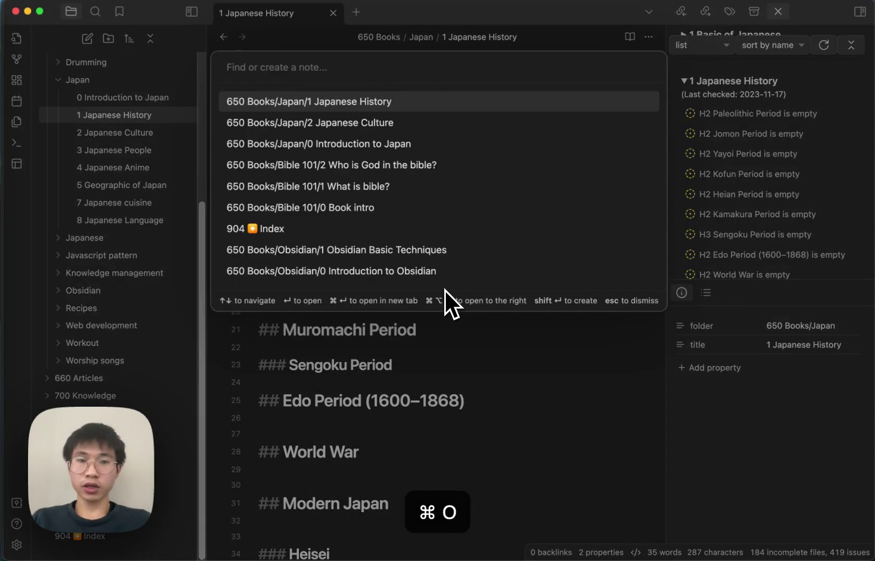
key(Escape)
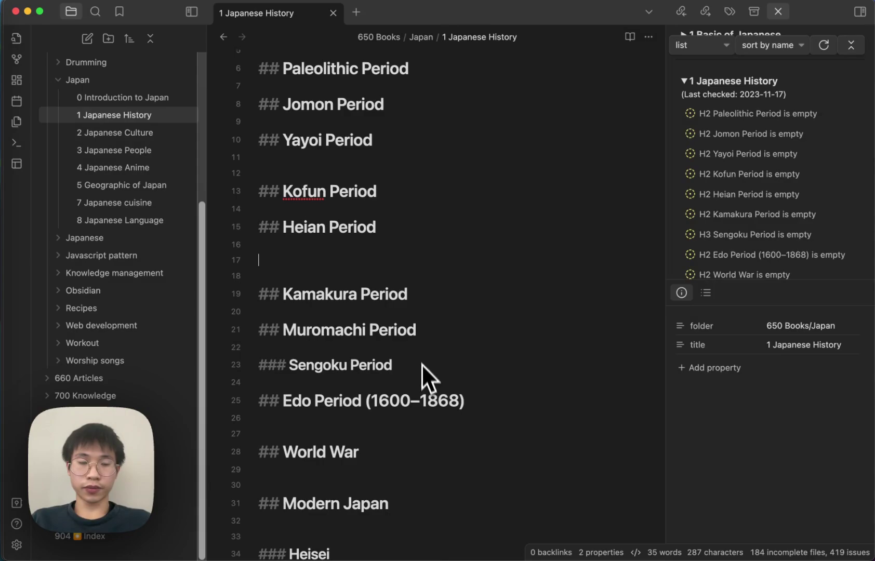
click(141, 397)
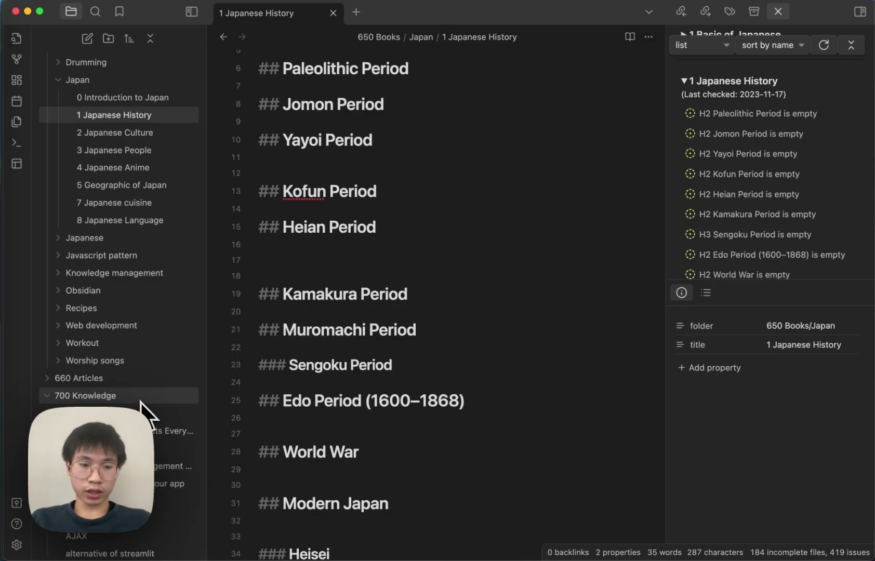
scroll(155, 421, down, 10)
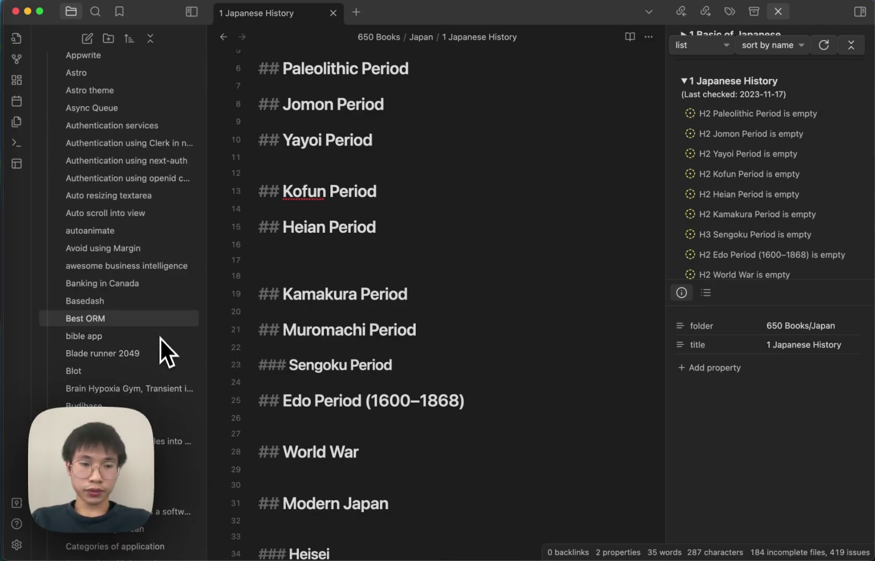
click(158, 300)
scroll(468, 280, down, 3)
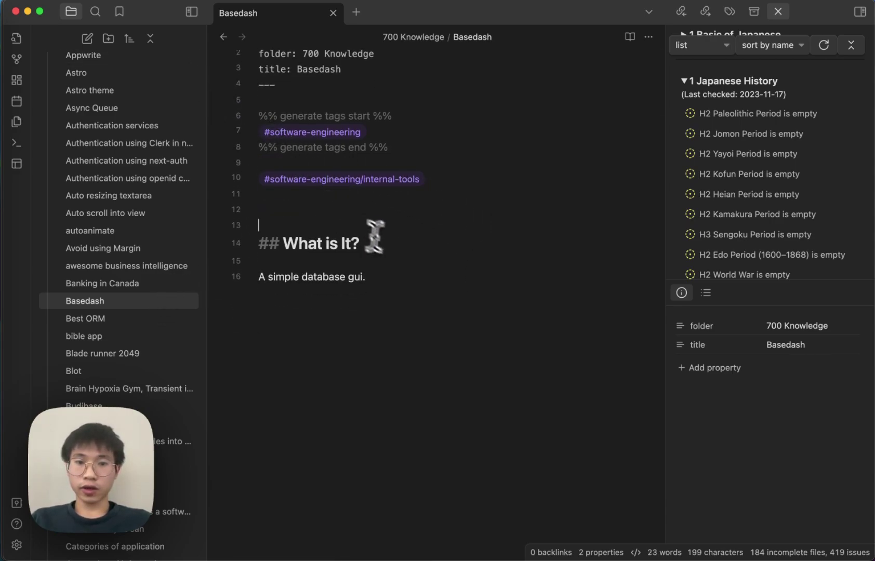
Add a '%% INCOMPLETE(need more content) %%' comment on line 19 and save
click(402, 275)
drag(259, 243, 406, 299)
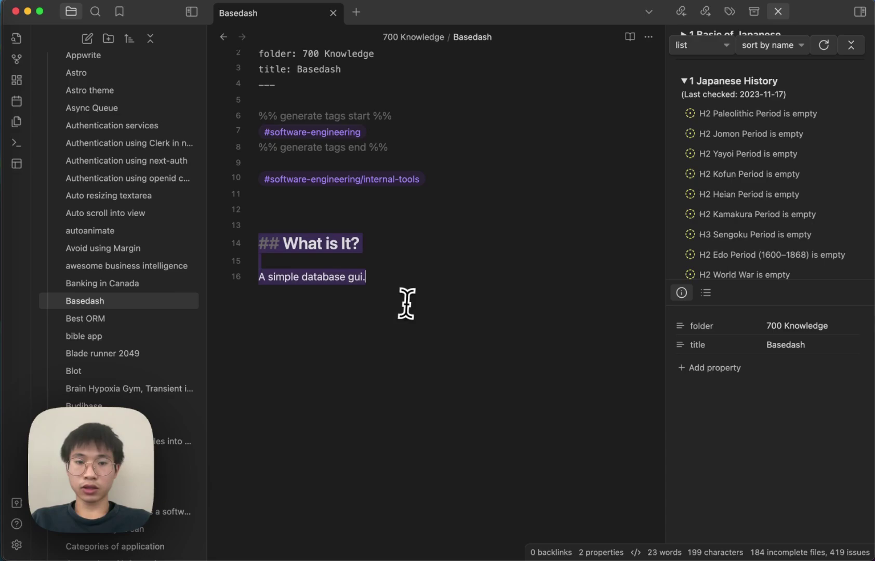
click(488, 284)
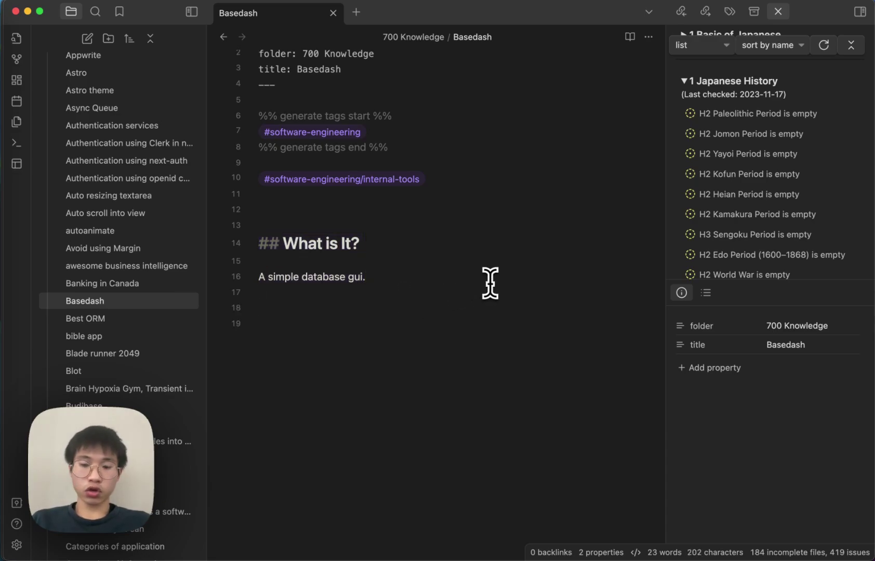
key(super+slash)
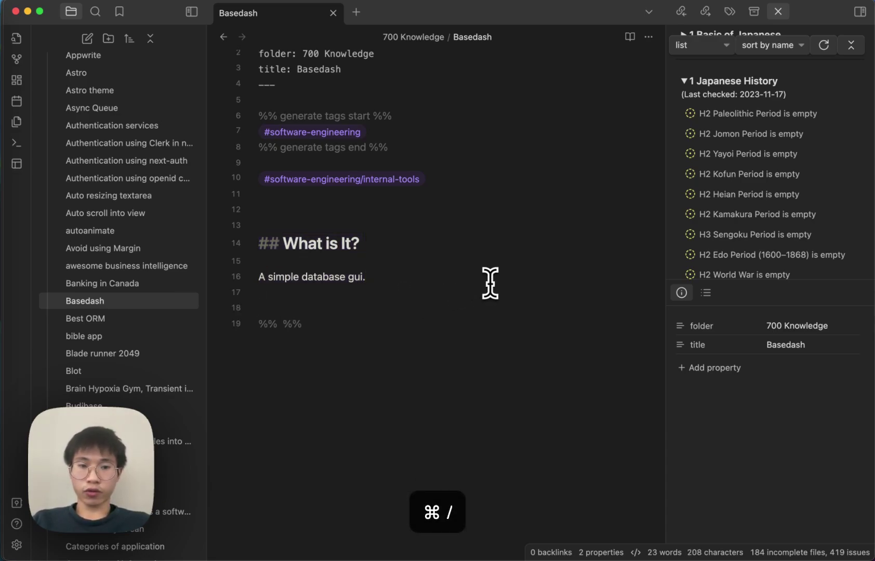
text(INCOMPLTETE(what is)
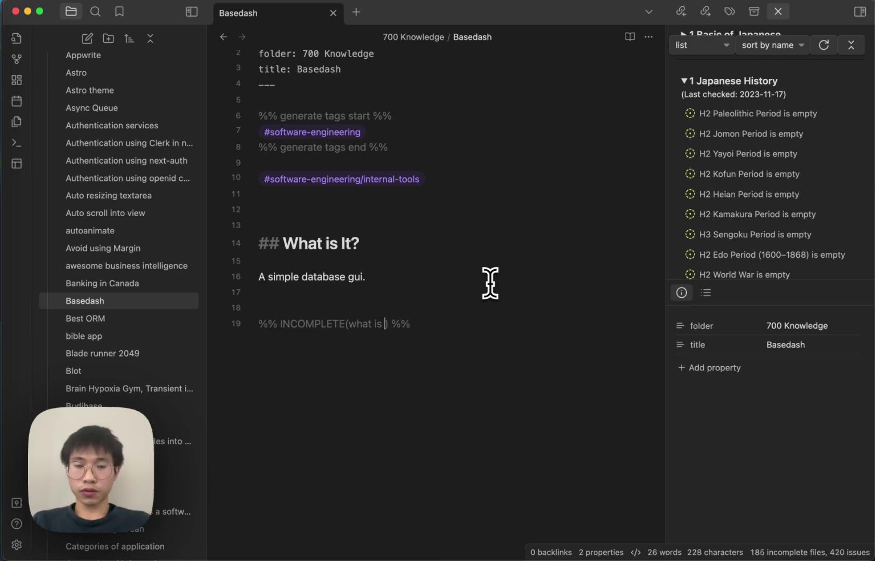
key(alt+BackSpace)
key(alt+BackSpace)
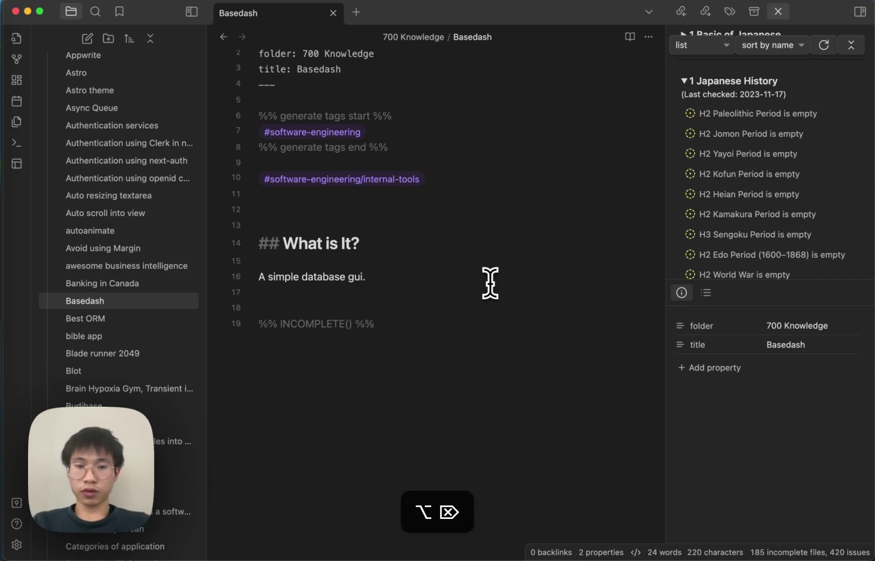
text(more contetn)
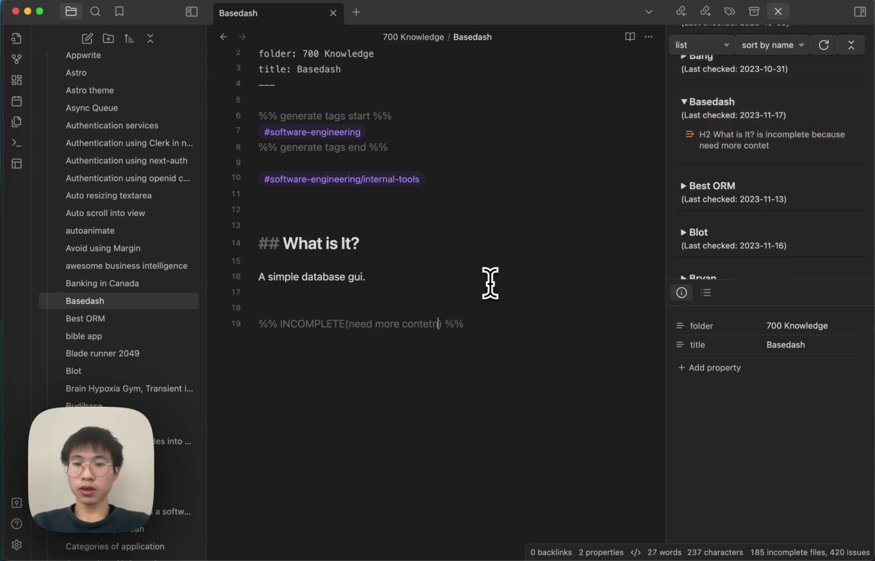
key(super+s)
key(BackSpace)
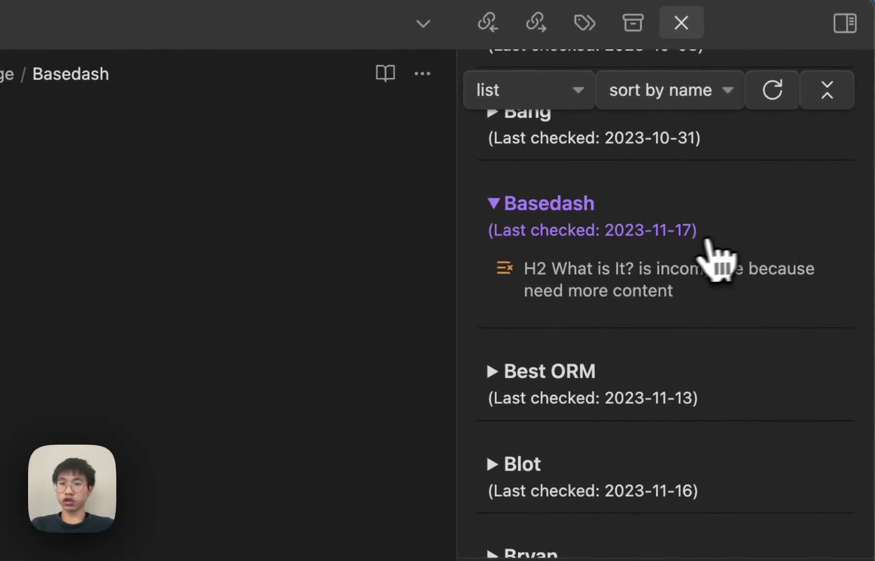
Use Basedash's issue entry to jump to the flagged 'What is It?' heading
click(661, 273)
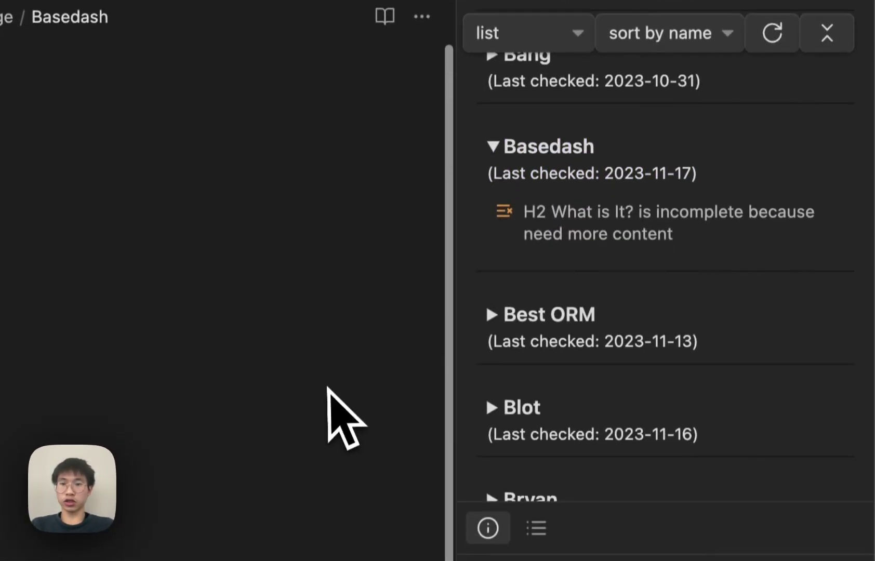
click(619, 209)
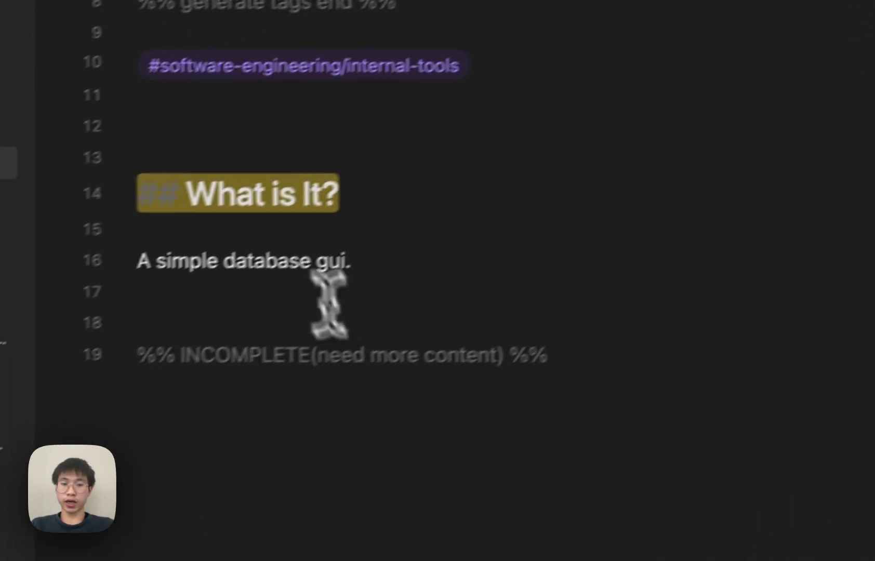
drag(598, 343, 111, 356)
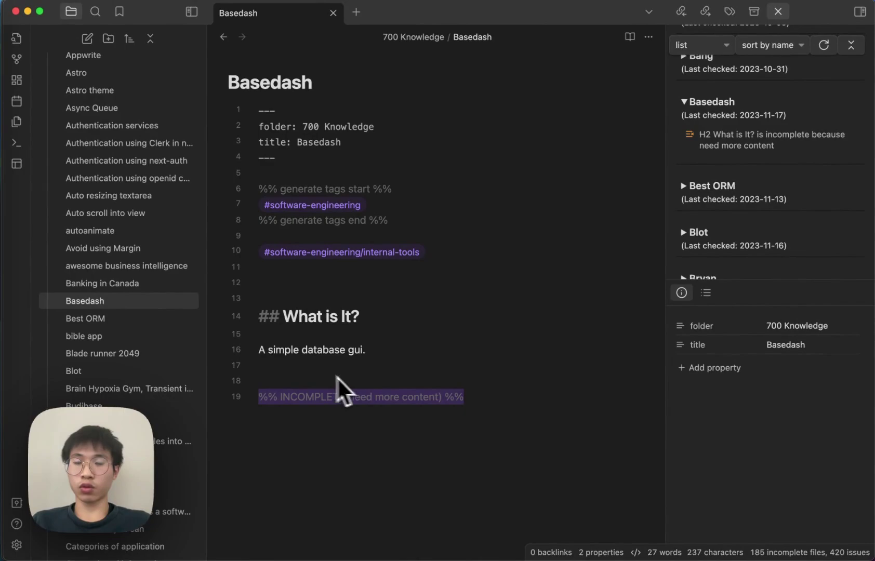
Add a bare '##' heading, save, and fix the 'HEading' capitalisation
click(511, 414)
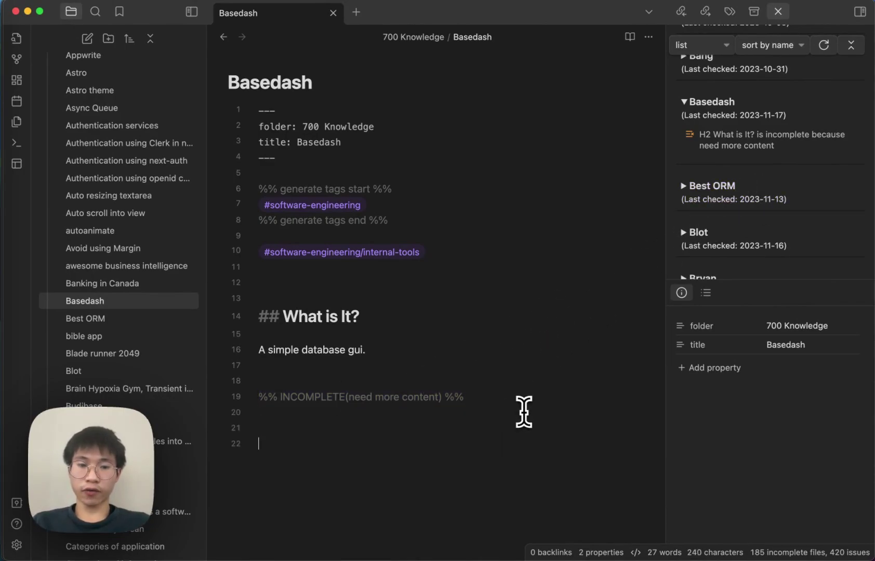
text(## HEading 3)
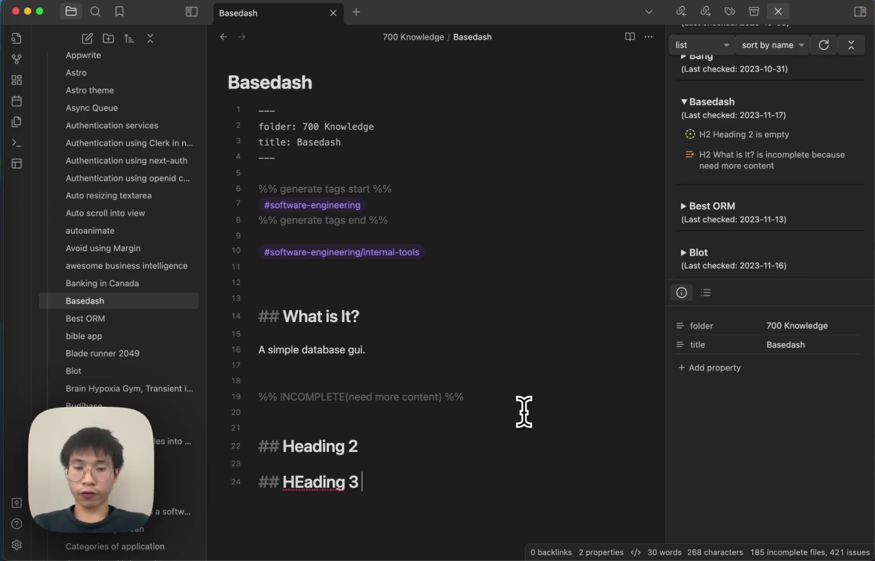
scroll(524, 412, down, 5)
key(super+s)
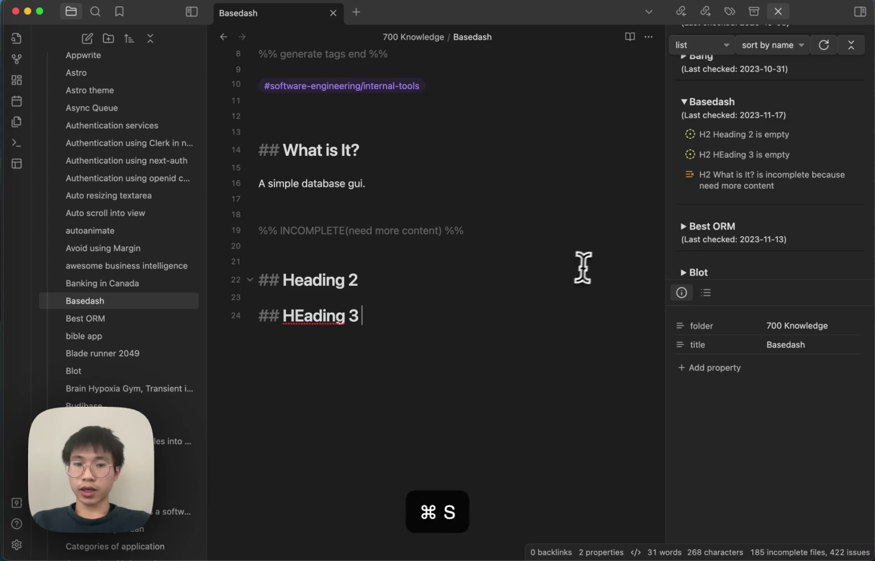
click(303, 315)
key(BackSpace)
text(e)
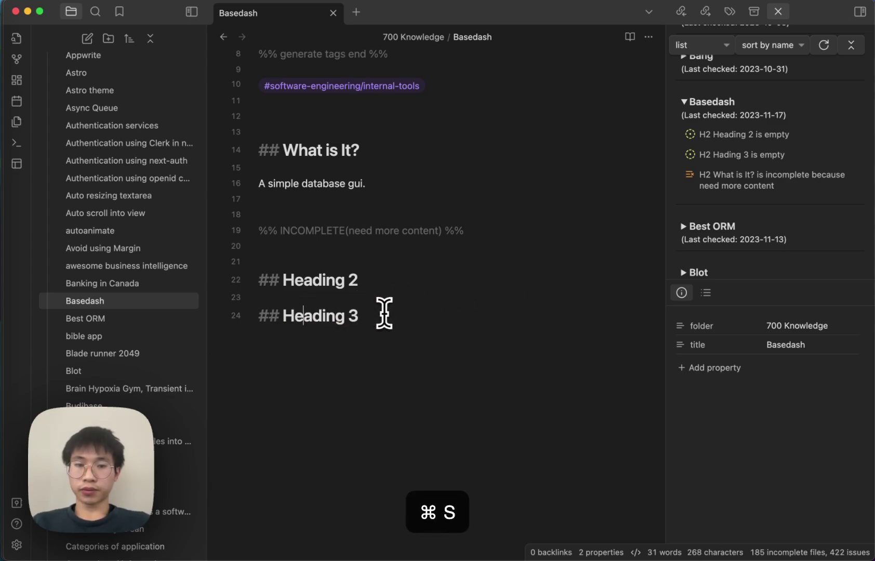
Mark Heading 3 with an INCOMPLETE(need more content) comment, save, and start a '##' line
click(385, 313)
key(Return)
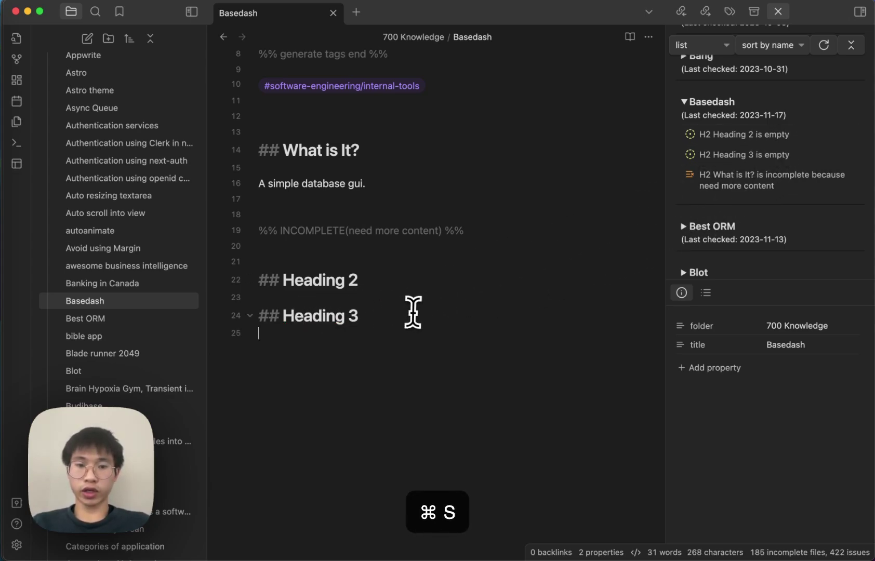
key(Return)
key(super+slash)
text(INCOM)
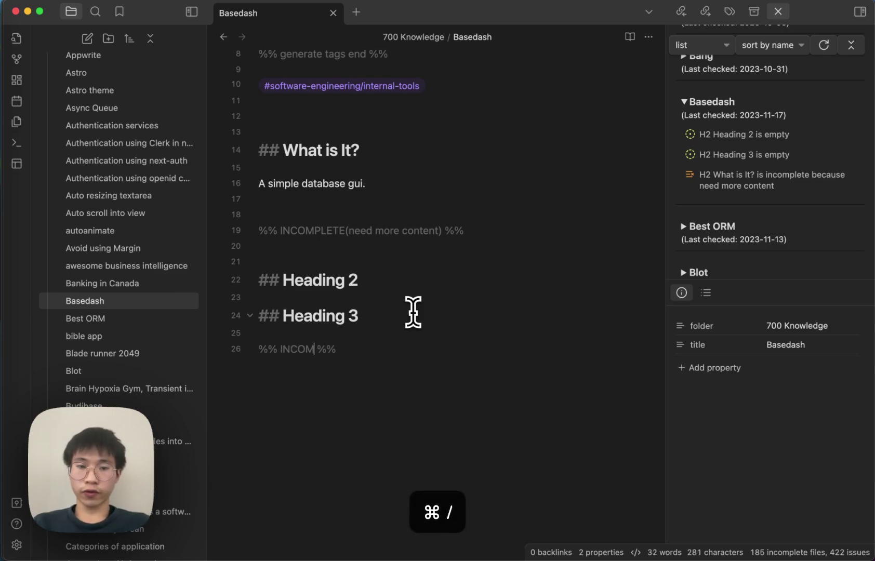
text(PLETE)
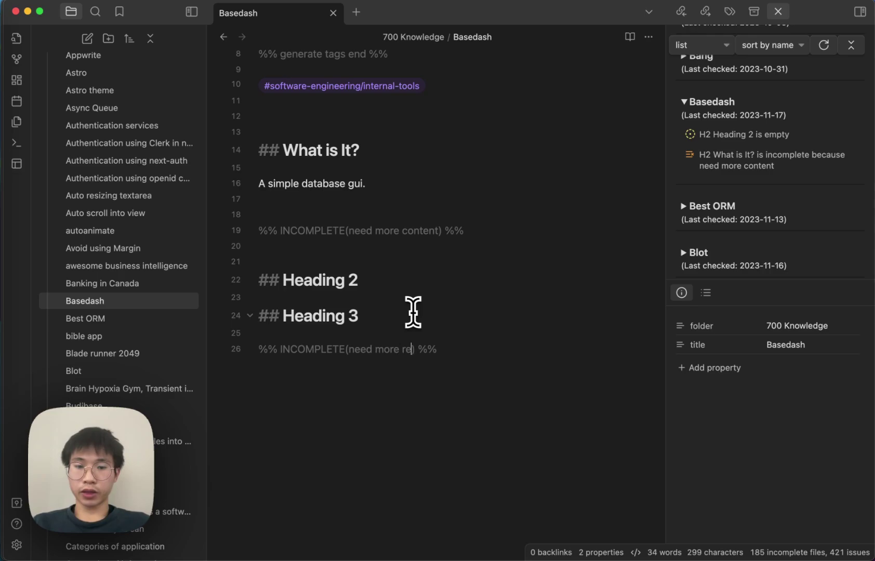
text((need more content)
key(super+s)
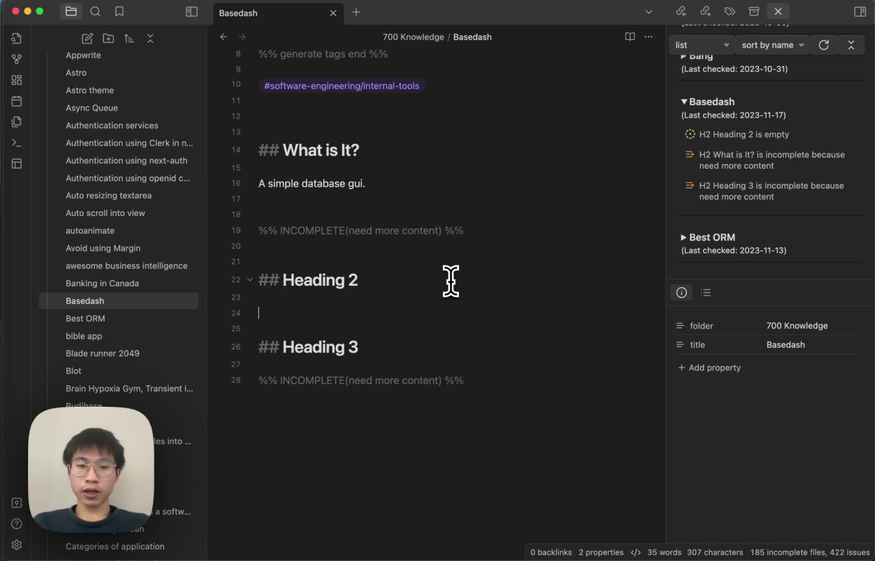
text(##)
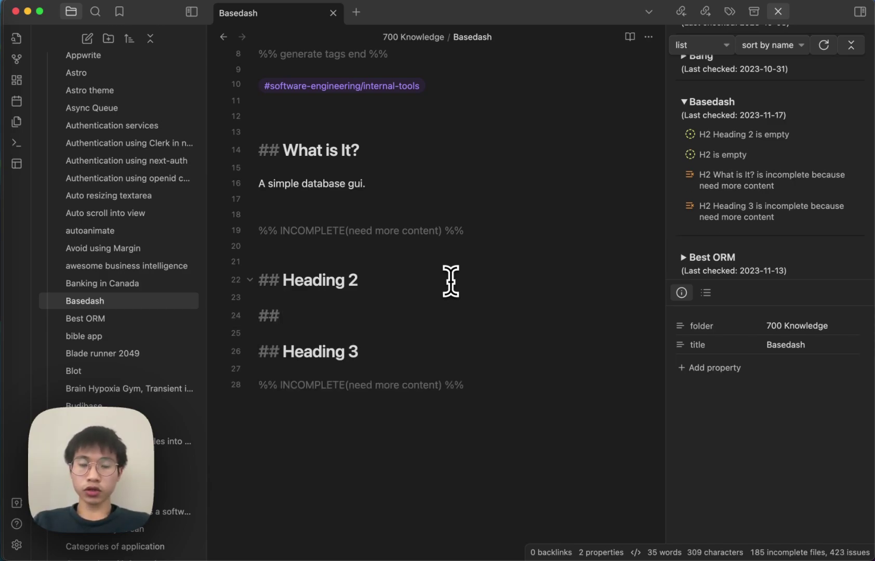
Hide the left sidebar and replace lines 22–28 with a '## how to use it?' heading
drag(259, 280, 573, 441)
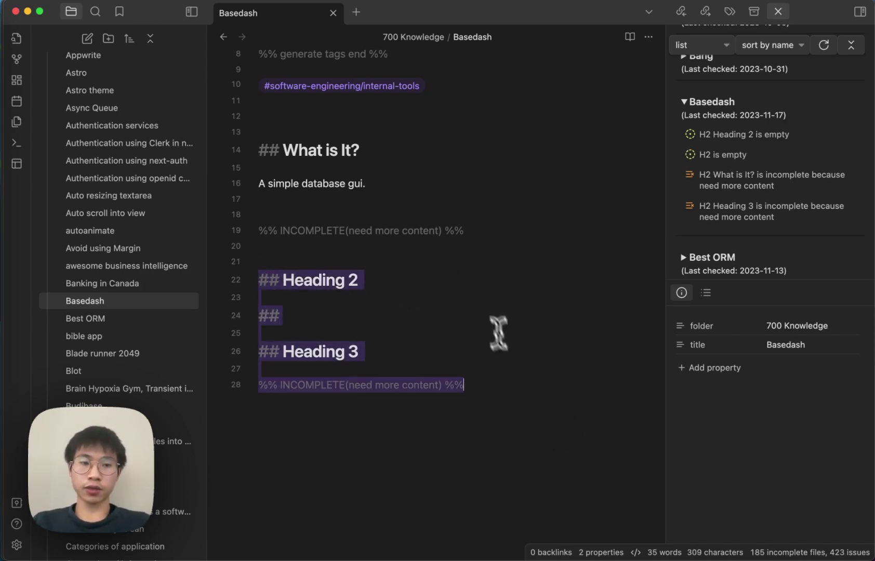
click(192, 11)
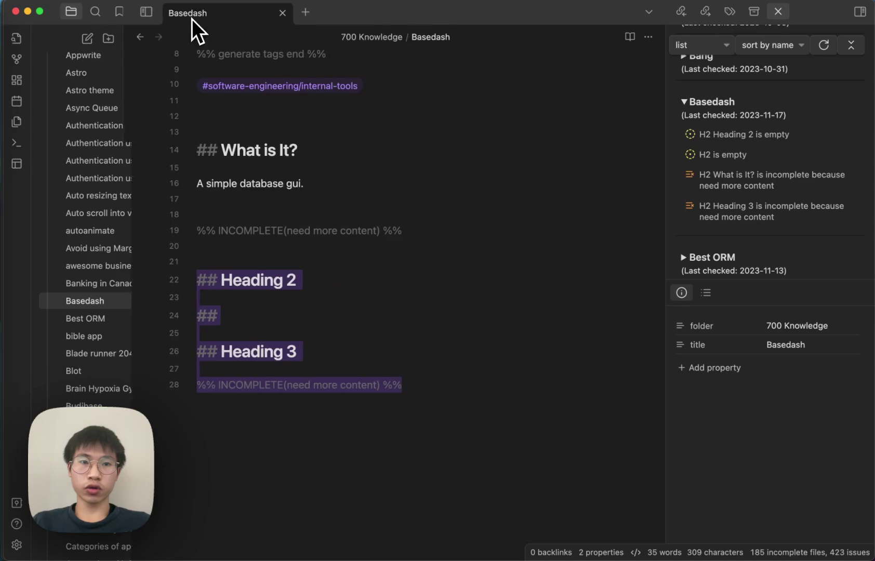
click(401, 356)
drag(404, 392, 150, 276)
text(#)
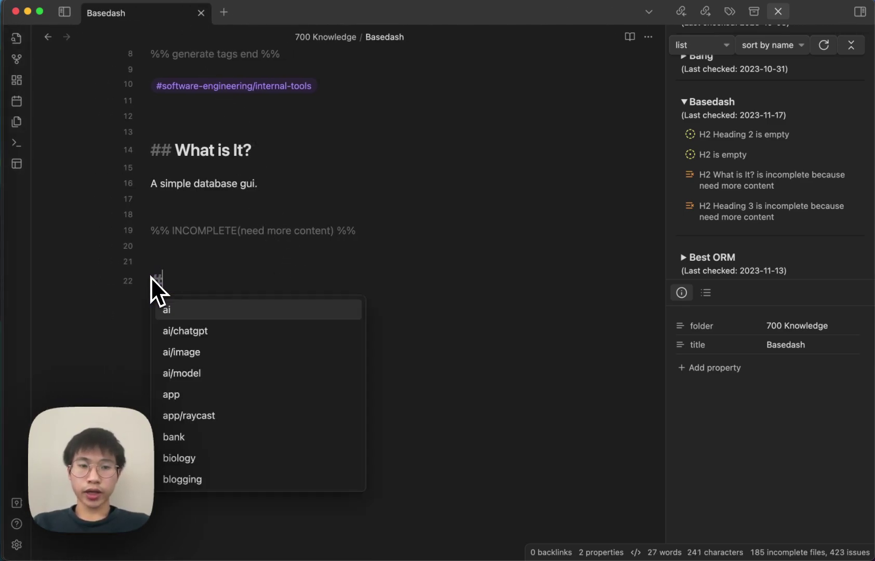
text(# )
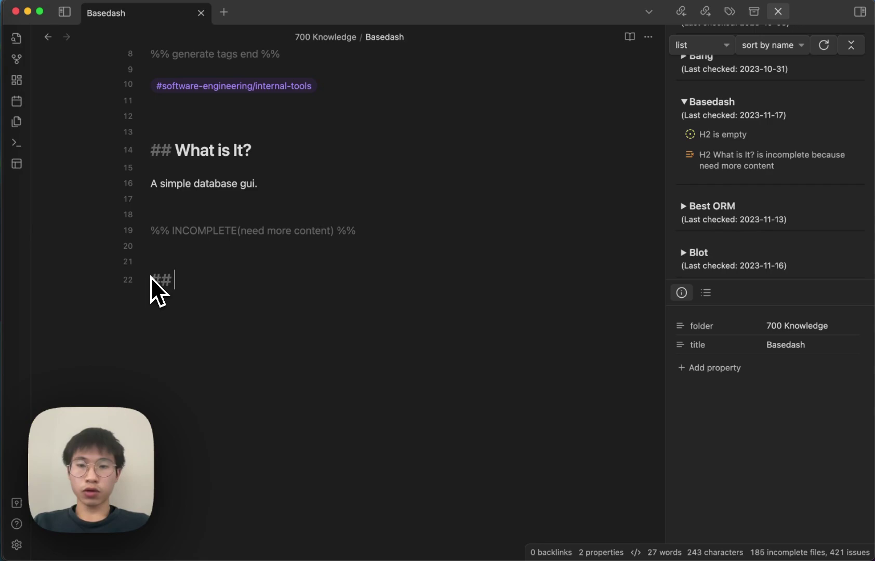
text(how ot te)
key(BackSpace)
key(BackSpace)
key(BackSpace)
key(BackSpace)
key(BackSpace)
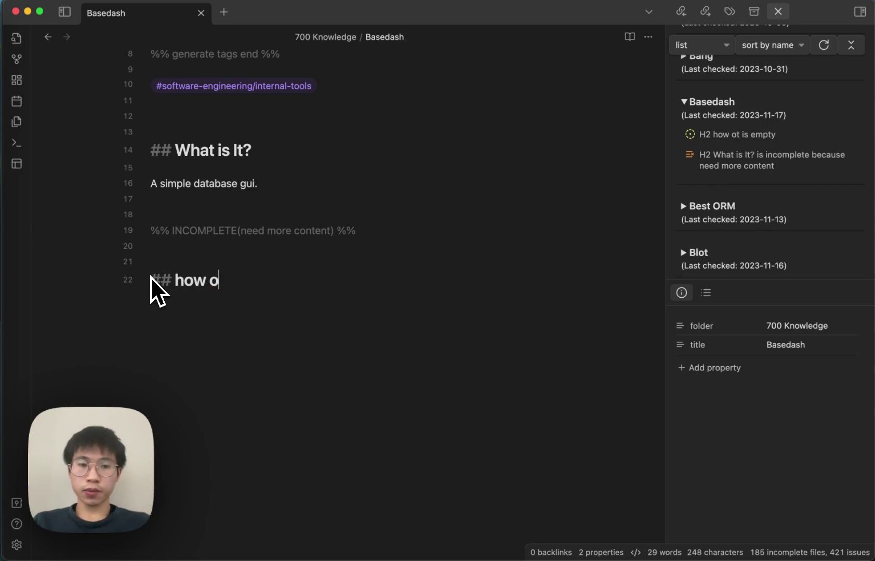
text(to use it e)
key(BackSpace)
key(BackSpace)
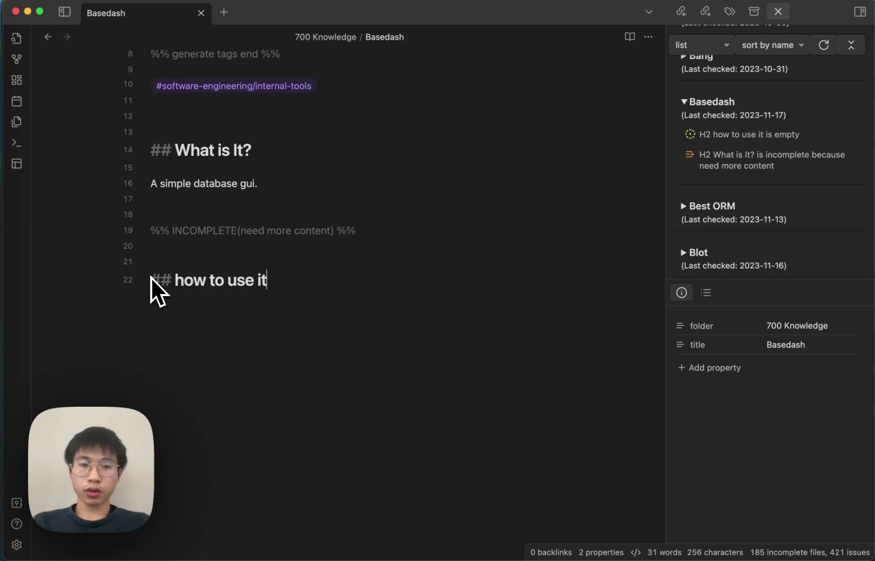
text(?)
Add a '## Alternatives and comparison' heading below it and save
key(Return)
key(Return)
key(Return)
text(## T)
key(BackSpace)
text(Alternative a)
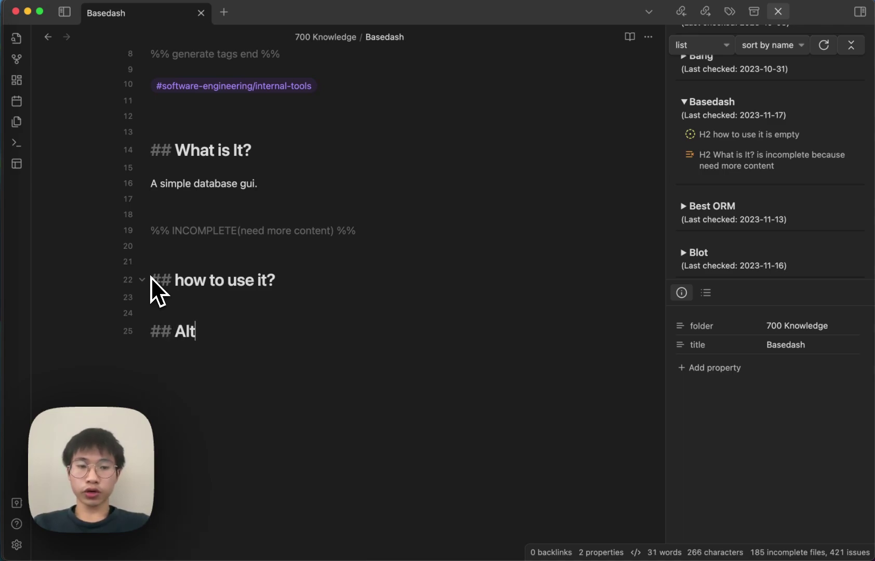
key(BackSpace)
key(BackSpace)
text(s and compari)
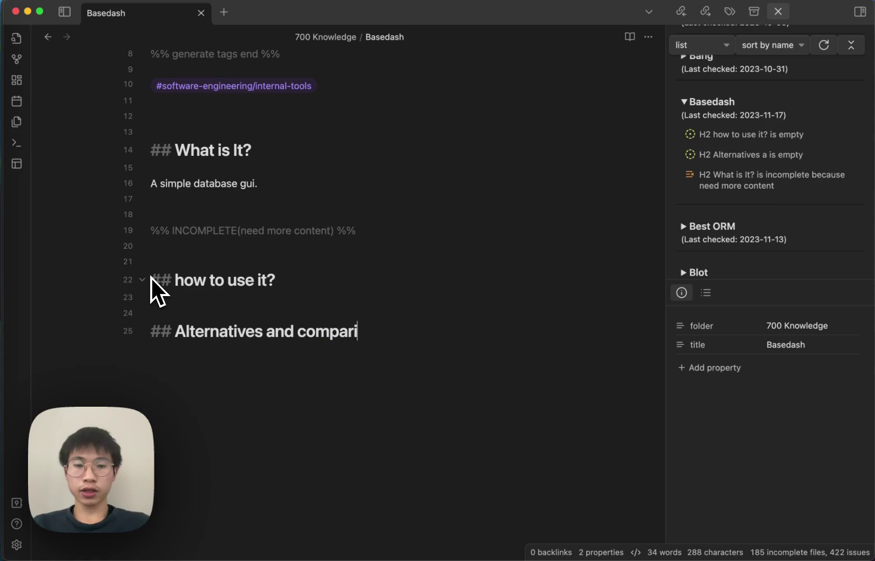
text(son)
key(Return)
key(Return)
key(Return)
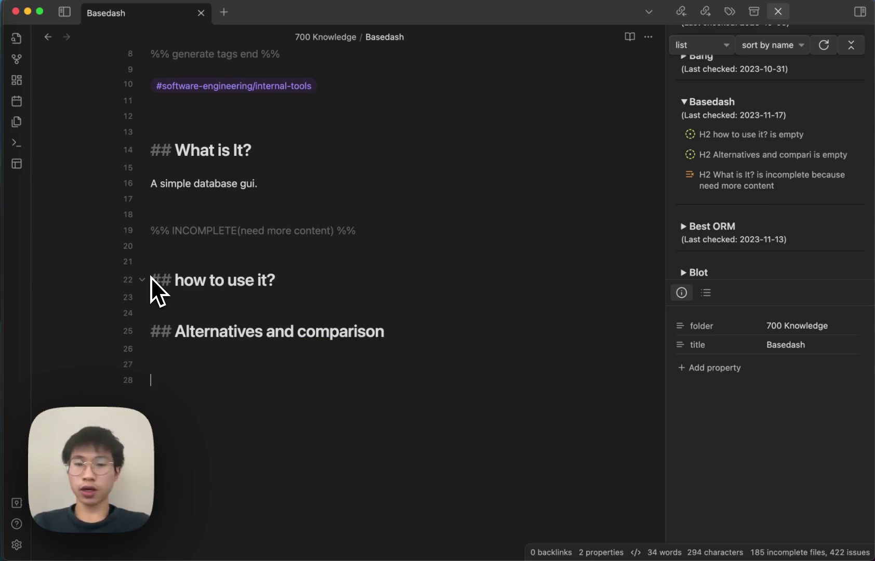
key(super+s)
Add a '## Tips of using' heading below Pricing and save
scroll(424, 359, down, 2)
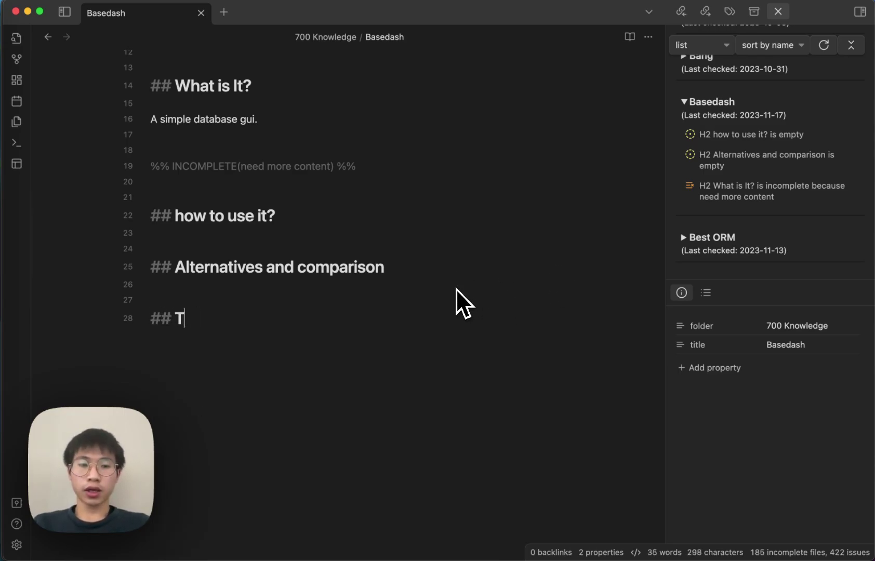
key(Return)
key(Return)
key(Return)
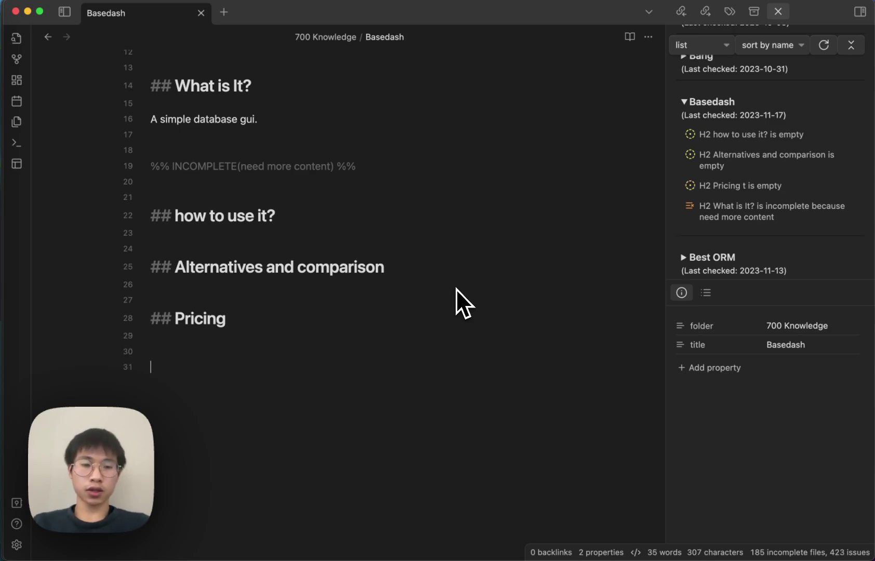
text(## T)
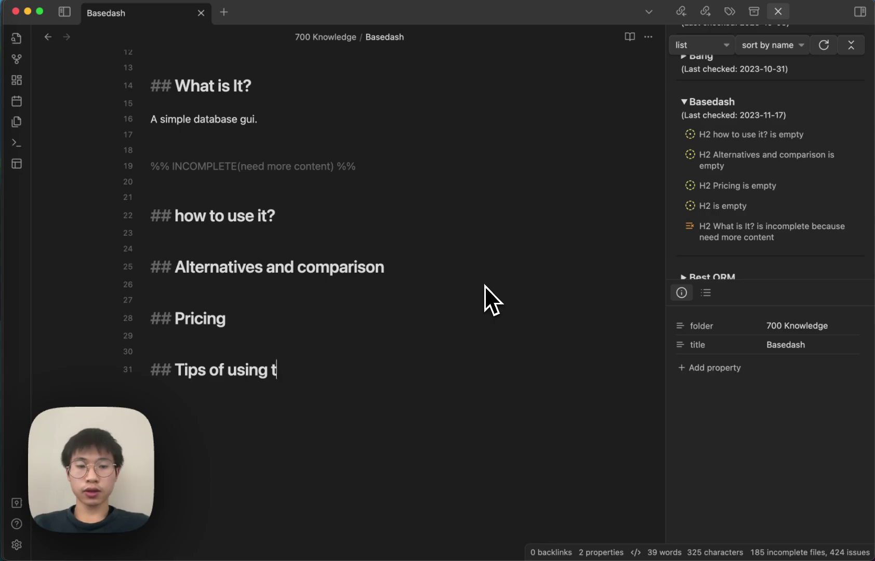
text(ips of using t)
key(BackSpace)
key(super+s)
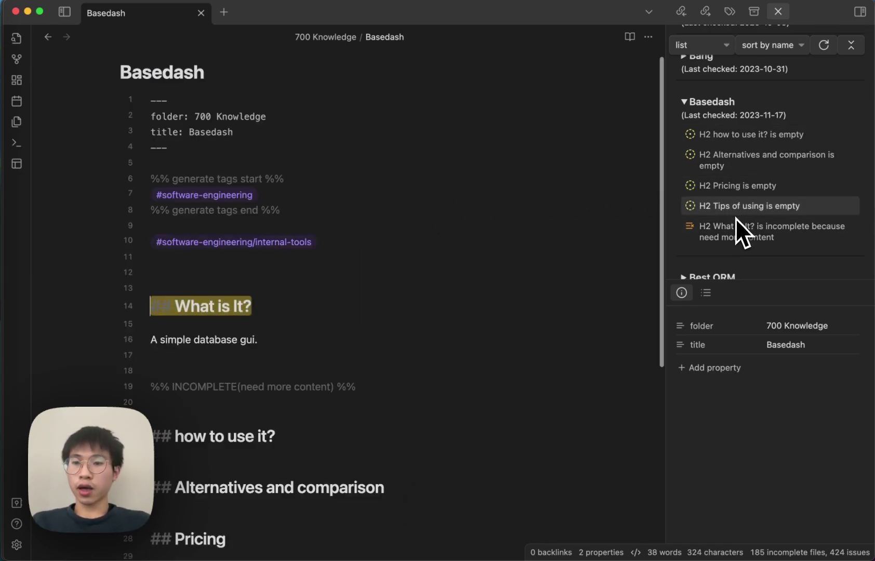
scroll(521, 231, up, 1)
click(684, 102)
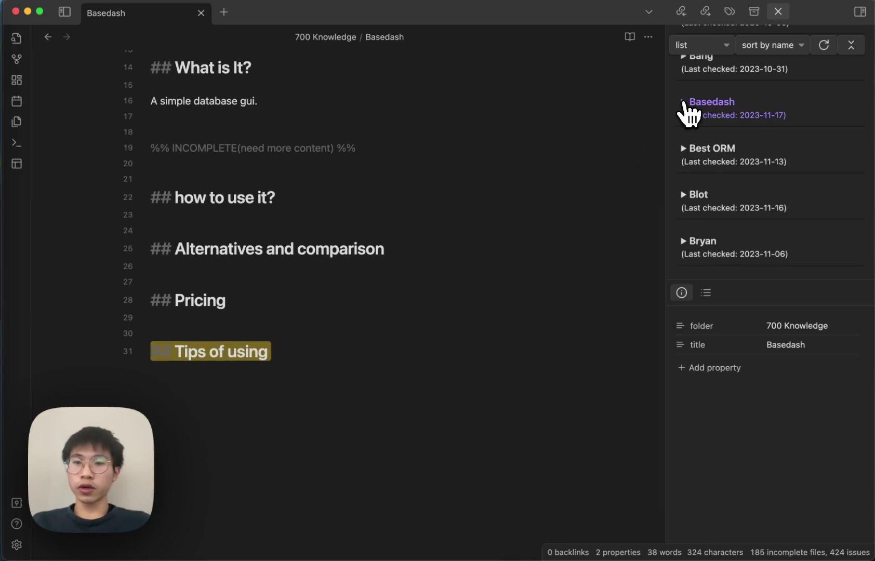
click(684, 102)
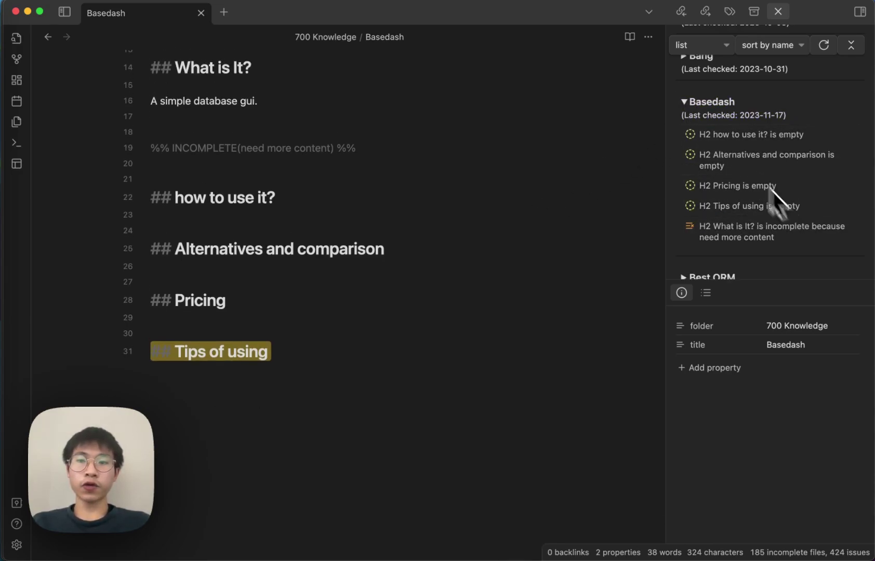
scroll(458, 332, up, 5)
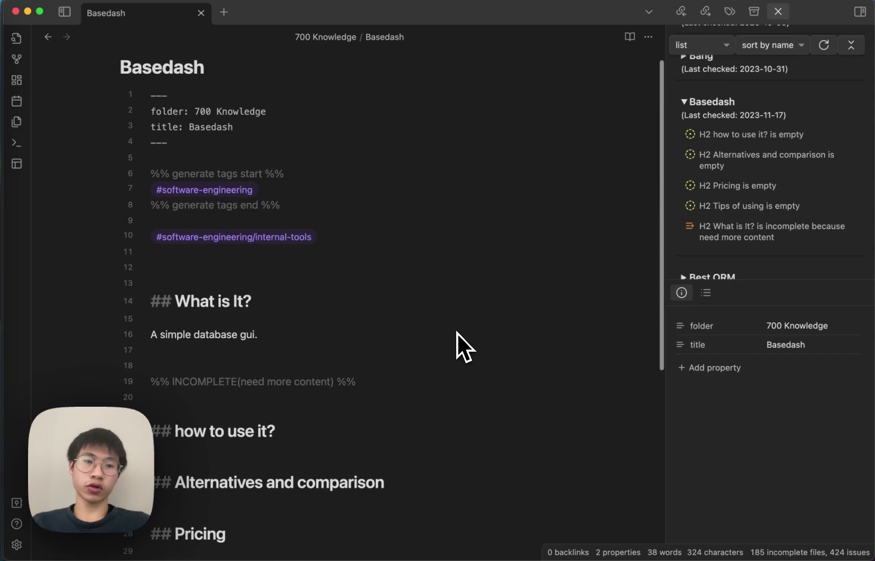
scroll(457, 332, down, 2)
scroll(457, 332, up, 3)
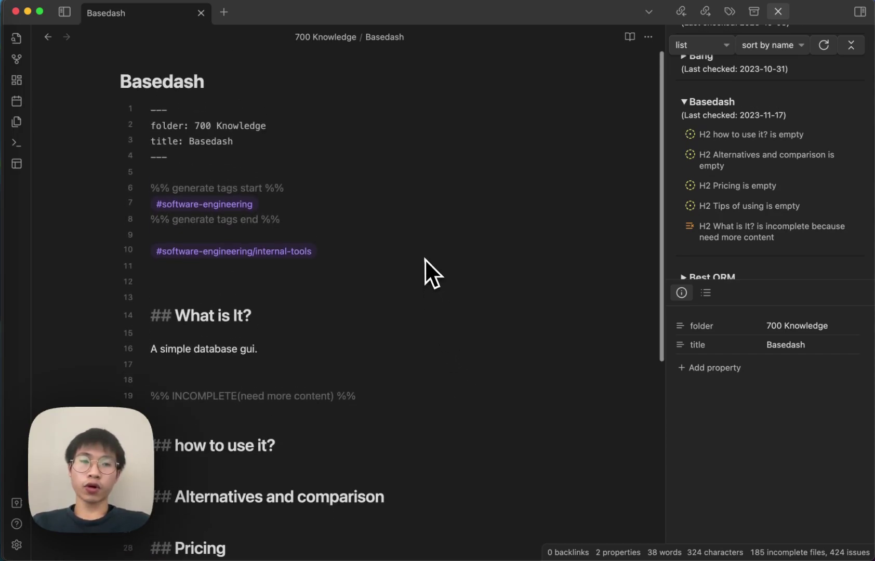
scroll(312, 280, down, 3)
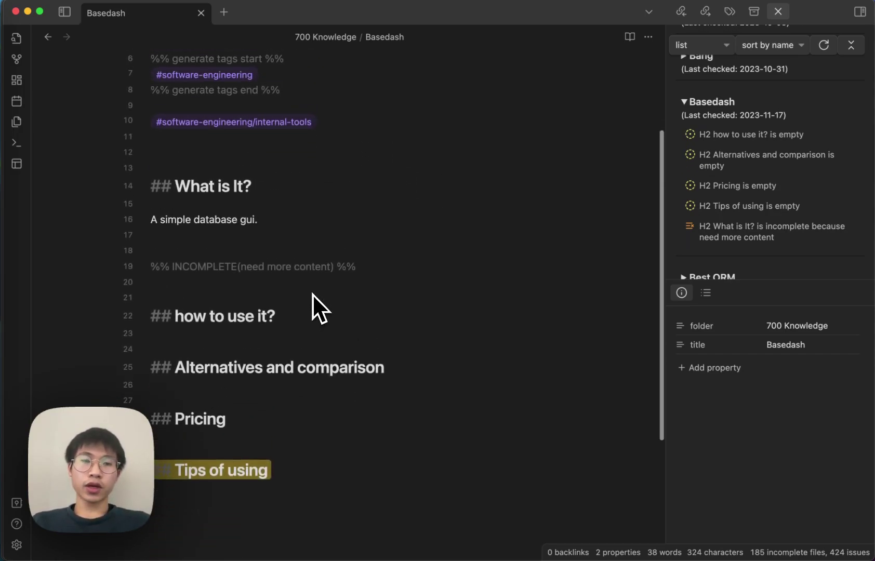
scroll(312, 294, up, 2)
scroll(313, 294, up, 1)
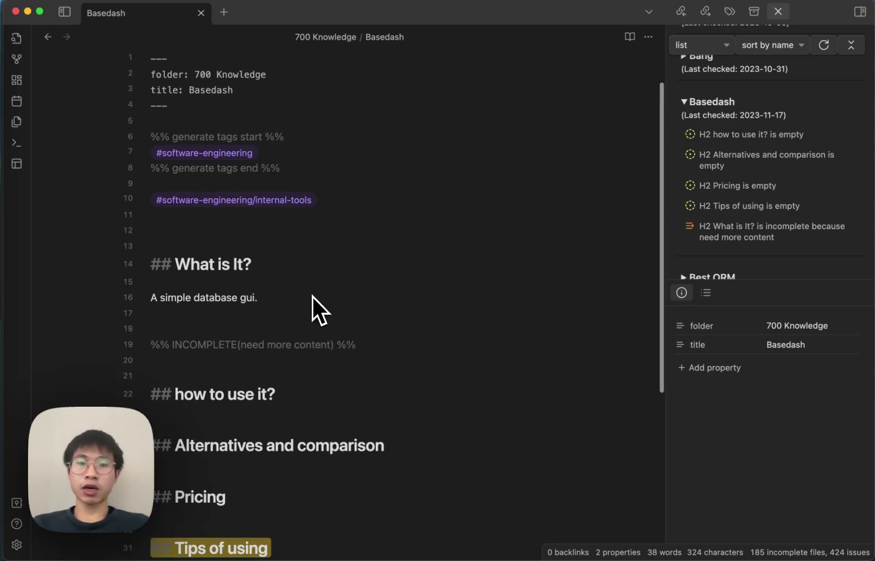
scroll(312, 297, up, 1)
drag(260, 268, 306, 468)
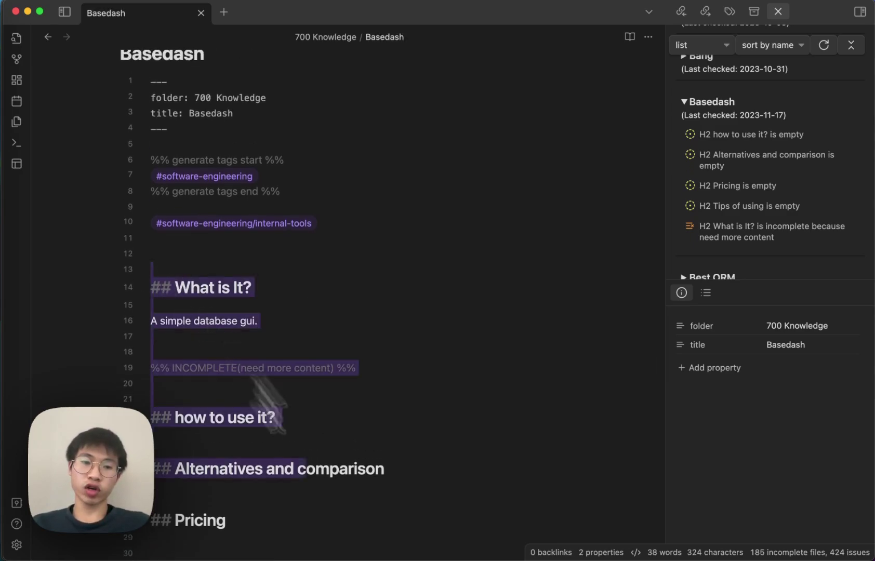
drag(270, 406, 431, 346)
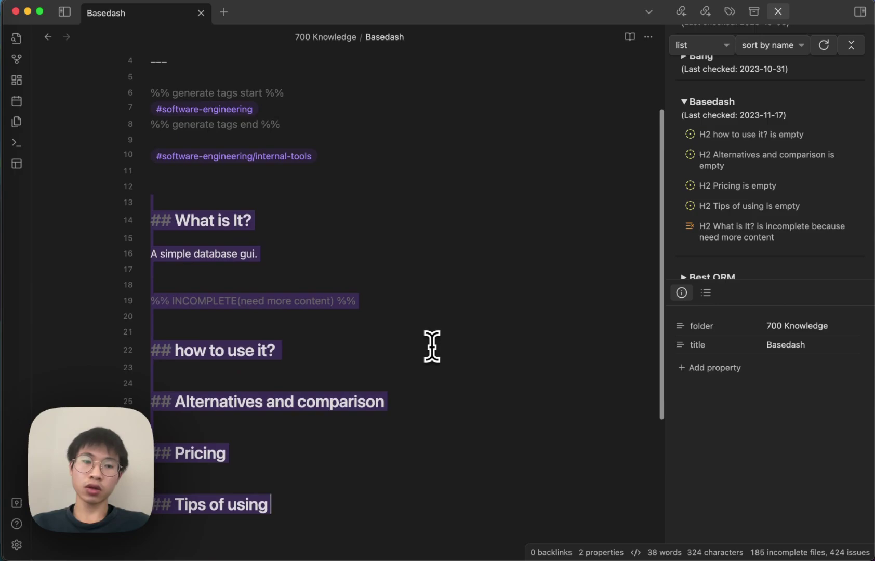
scroll(383, 273, down, 2)
scroll(383, 272, up, 3)
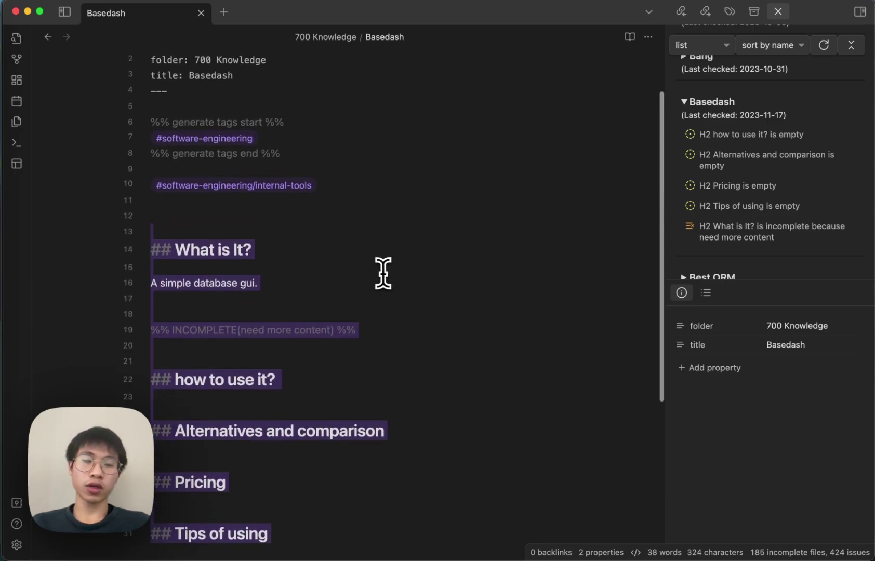
scroll(383, 273, up, 2)
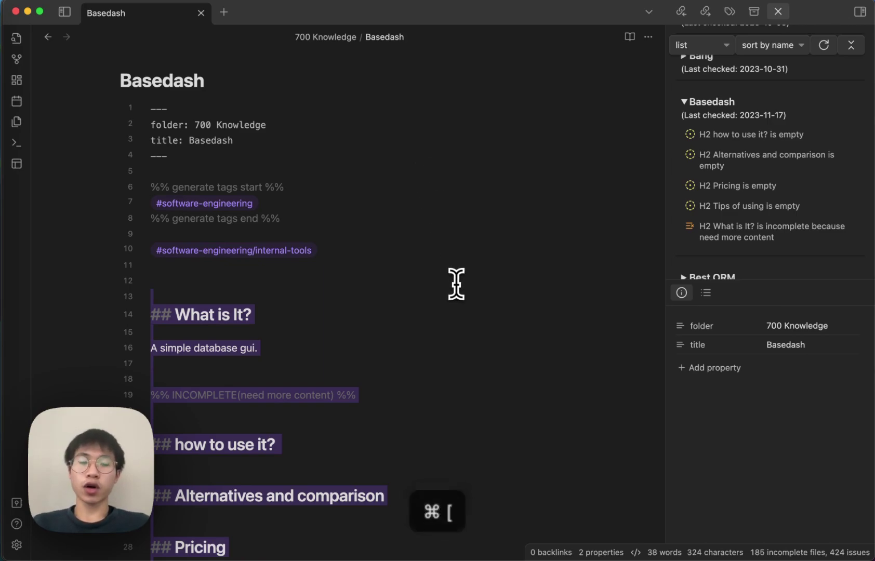
Open Settings from the command palette and set the Incomplete Files Complete property to 'complete: true'
key(cmd+p)
text(settings)
key(Return)
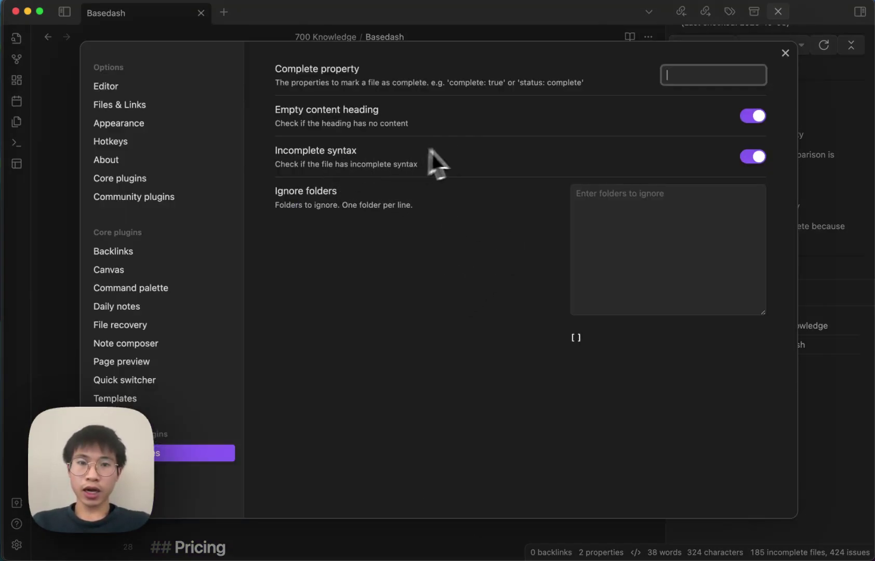
click(530, 80)
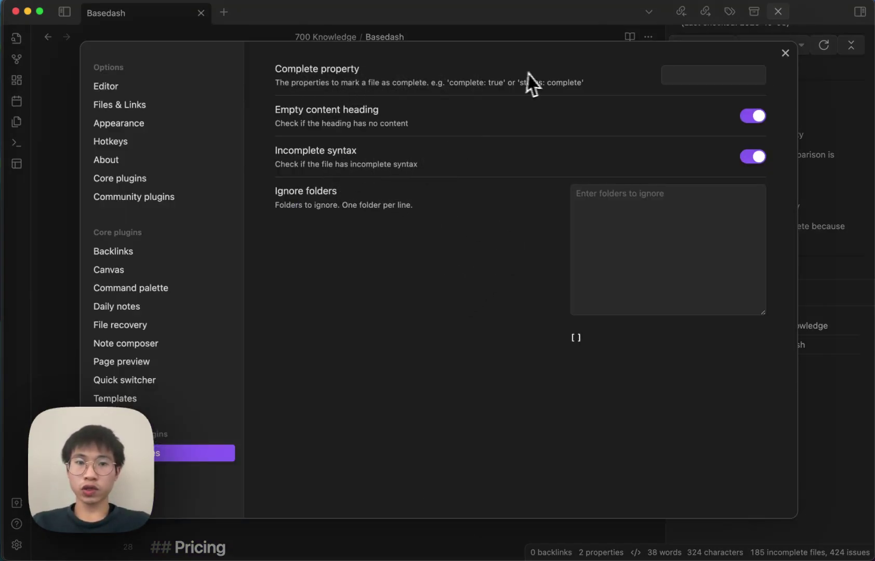
click(712, 74)
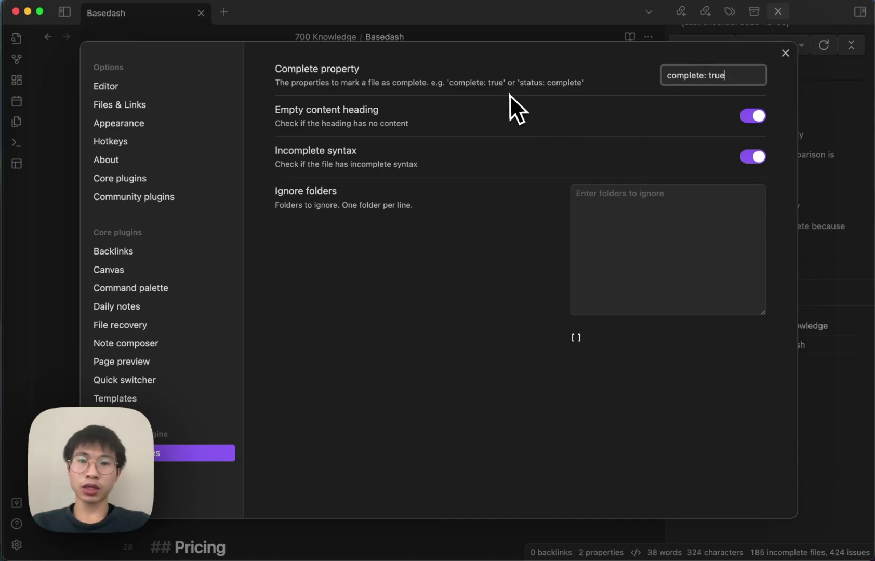
Close Settings, add a 'complete:' property to Basedash's frontmatter, and save
click(784, 54)
key(Return)
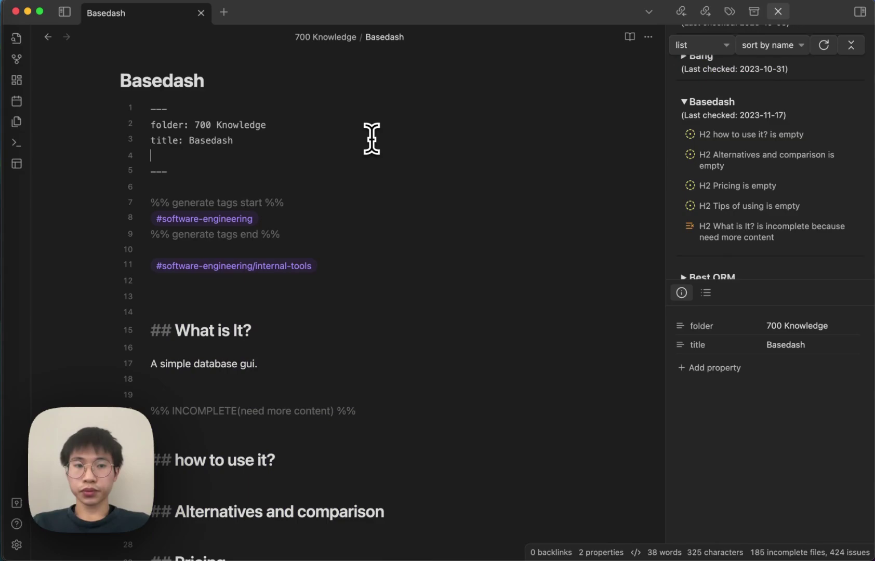
text(complete: true)
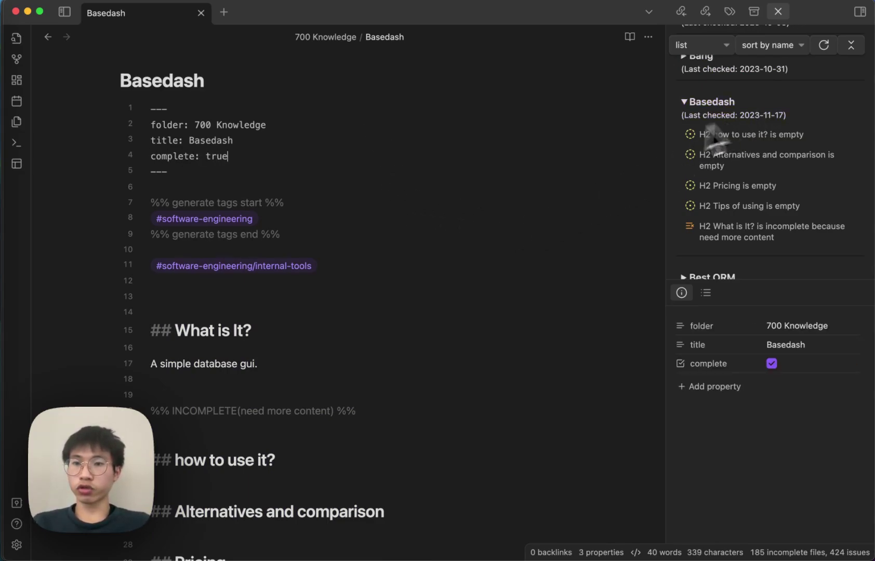
key(super+s)
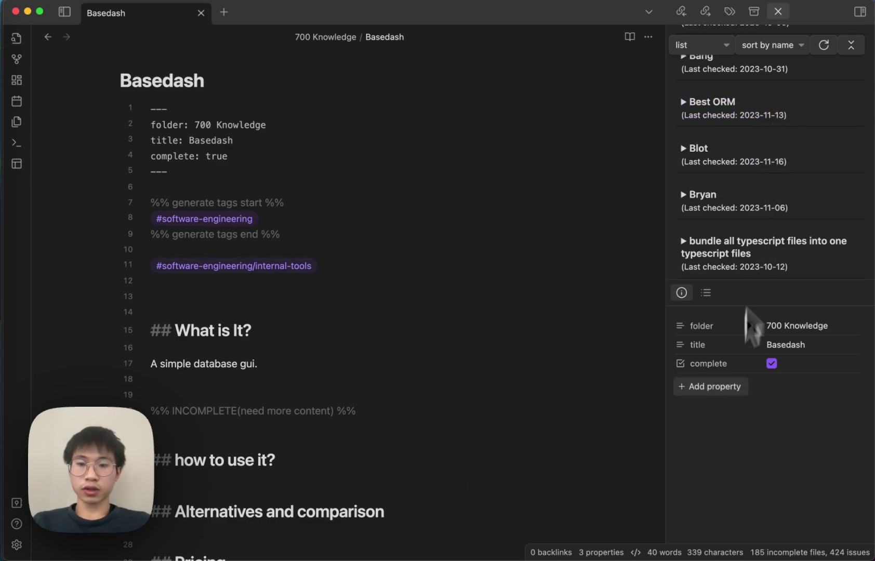
Toggle Basedash's complete checkbox on and off, hiding then restoring its issues
click(772, 364)
click(772, 364)
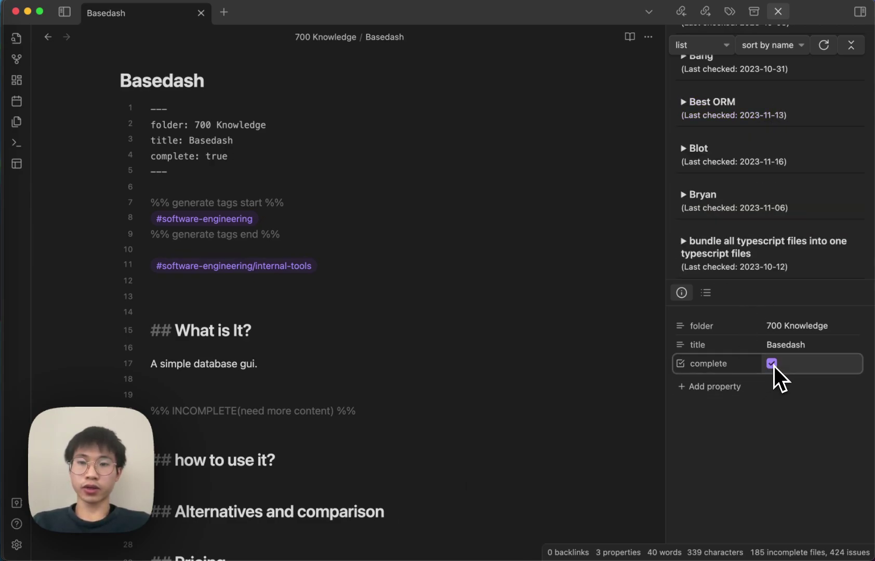
click(772, 364)
click(772, 363)
click(772, 364)
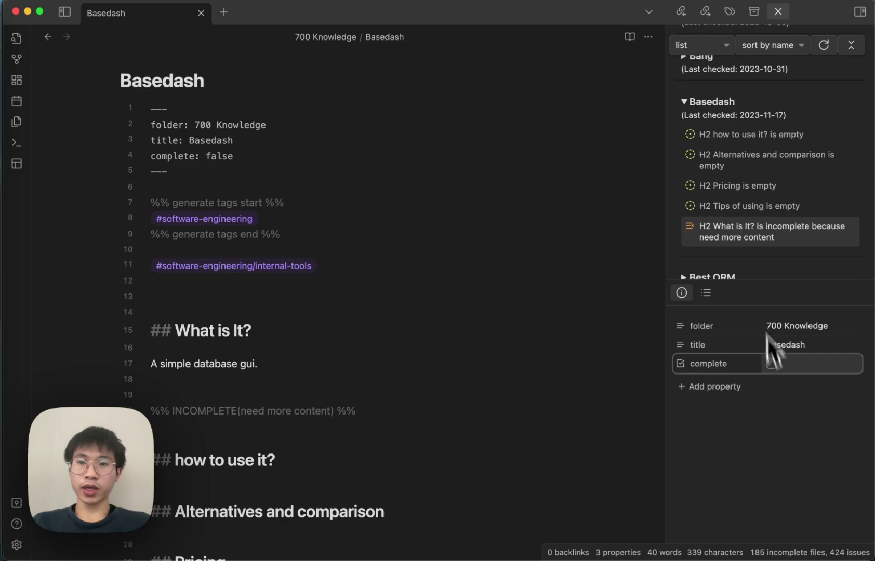
click(772, 364)
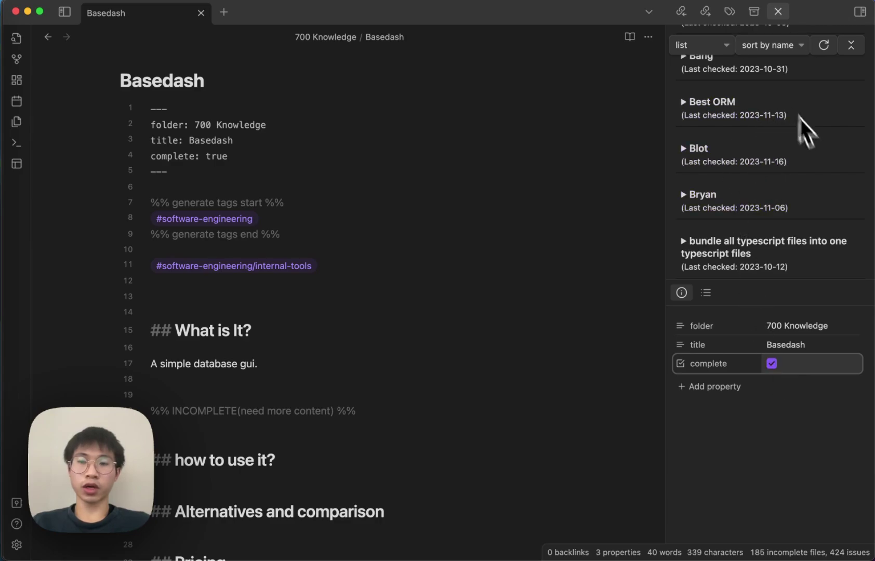
click(773, 365)
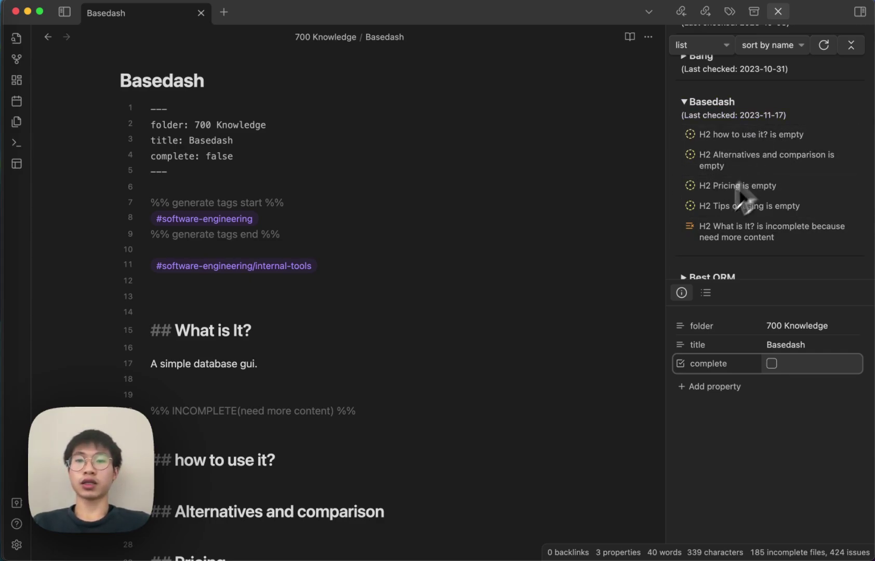
Delete the complete property line, leaving only folder and title, and save
click(341, 157)
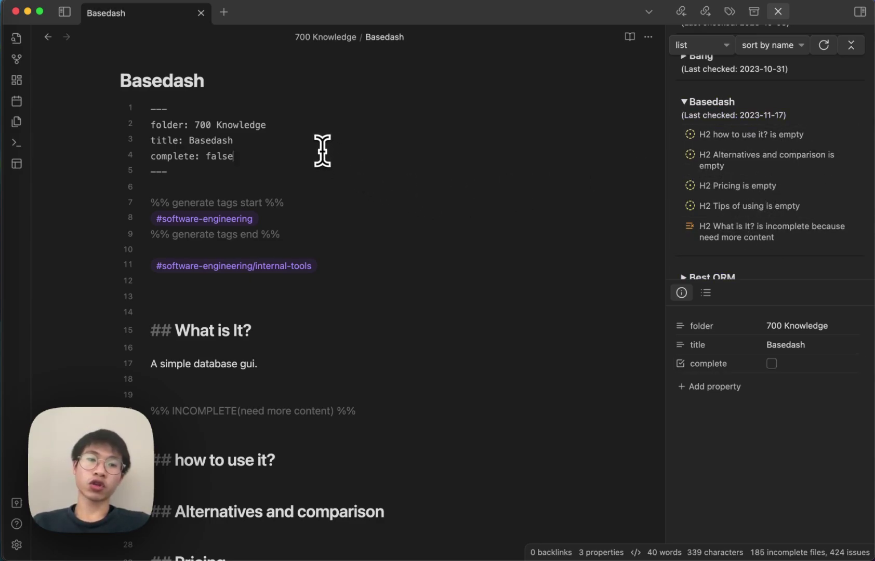
key(super+BackSpace)
key(super+BackSpace)
key(super+s)
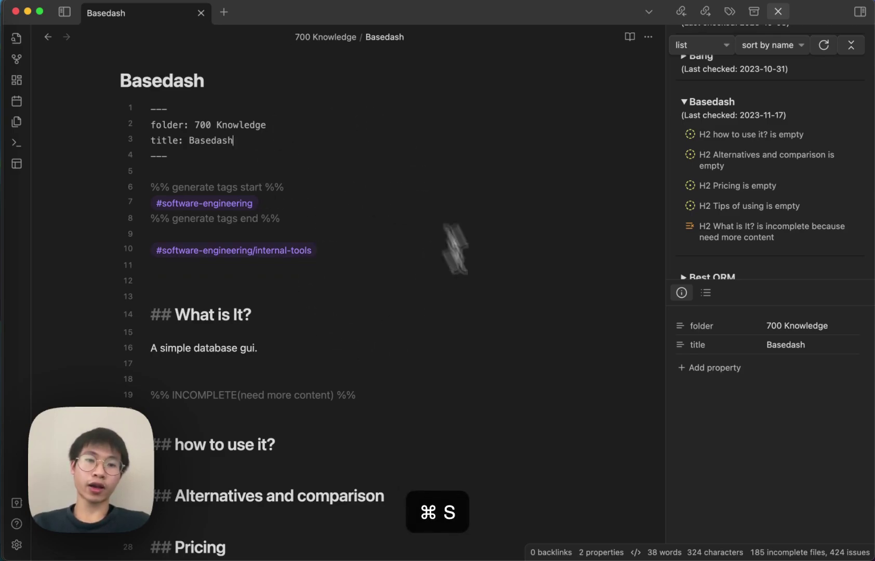
scroll(600, 268, down, 5)
scroll(600, 268, up, 4)
scroll(600, 268, up, 2)
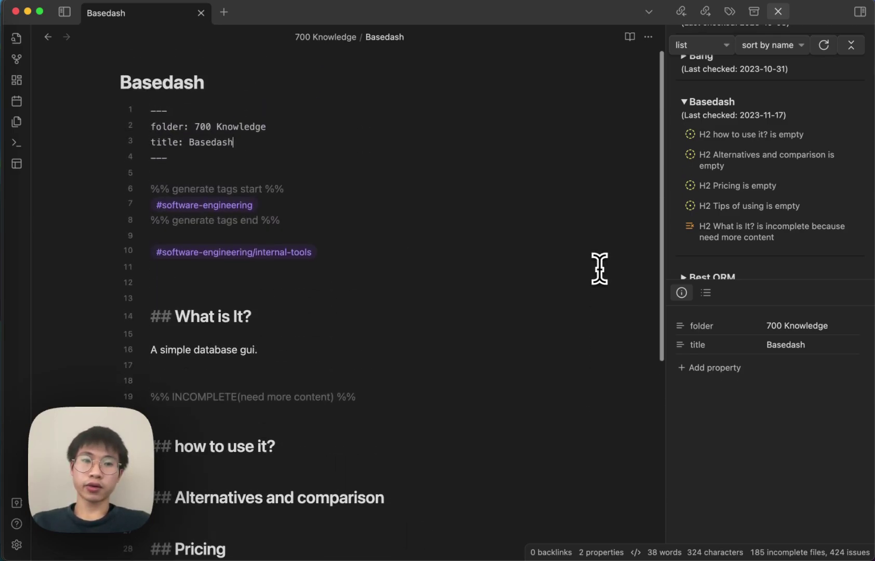
scroll(441, 364, down, 2)
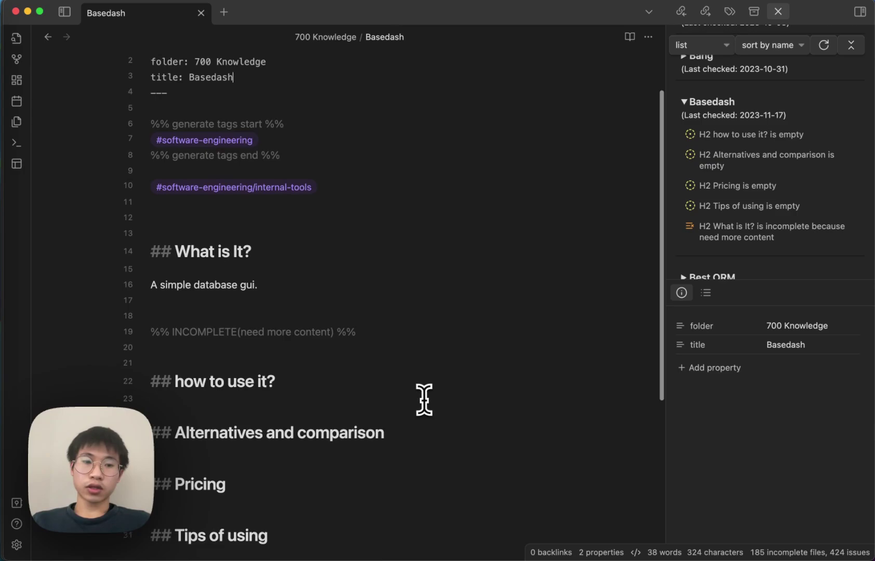
scroll(416, 321, down, 1)
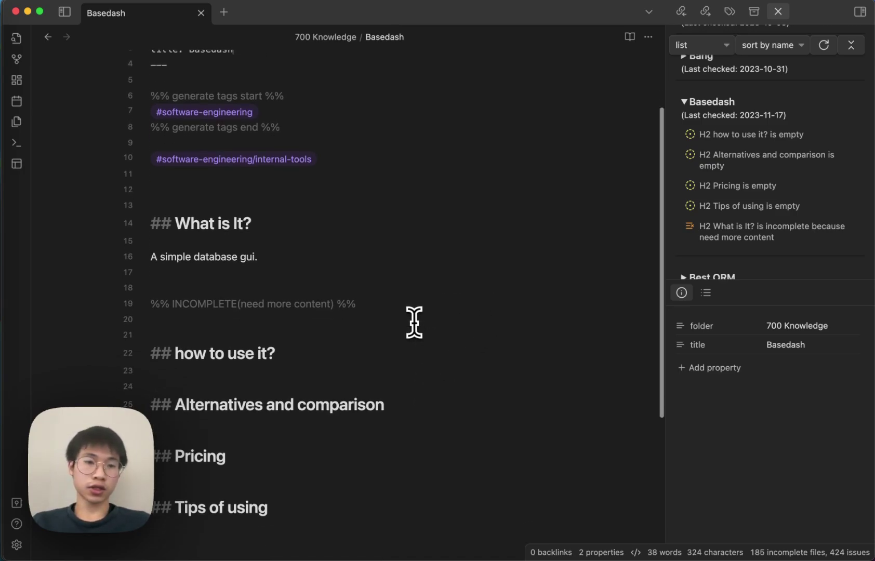
scroll(415, 321, up, 3)
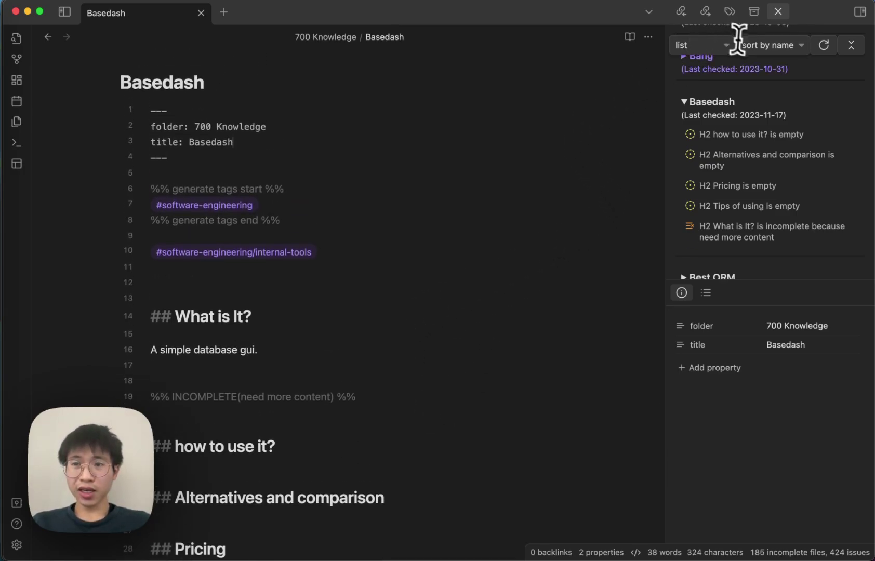
Collapse the Basedash entry and try expand all and collapse all on the issues list
click(762, 47)
click(690, 110)
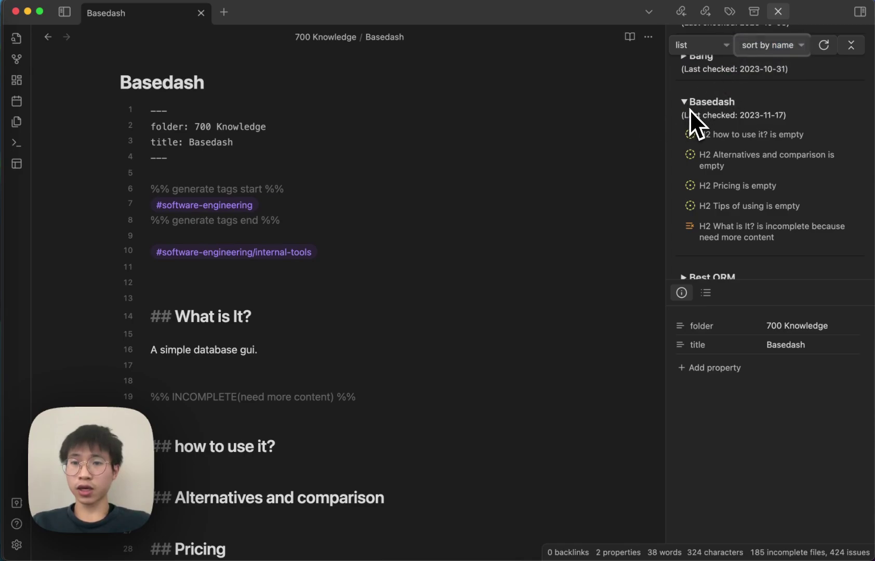
click(718, 103)
click(852, 45)
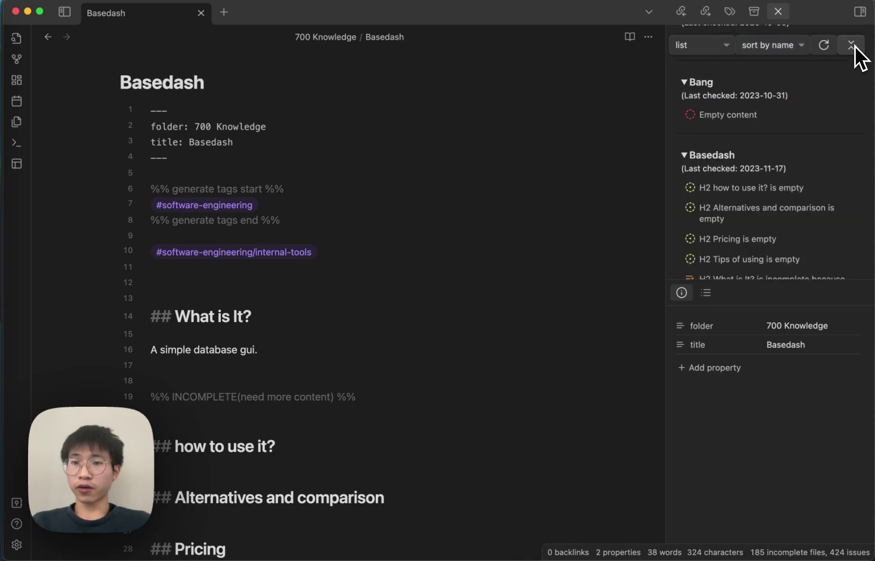
scroll(818, 137, up, 5)
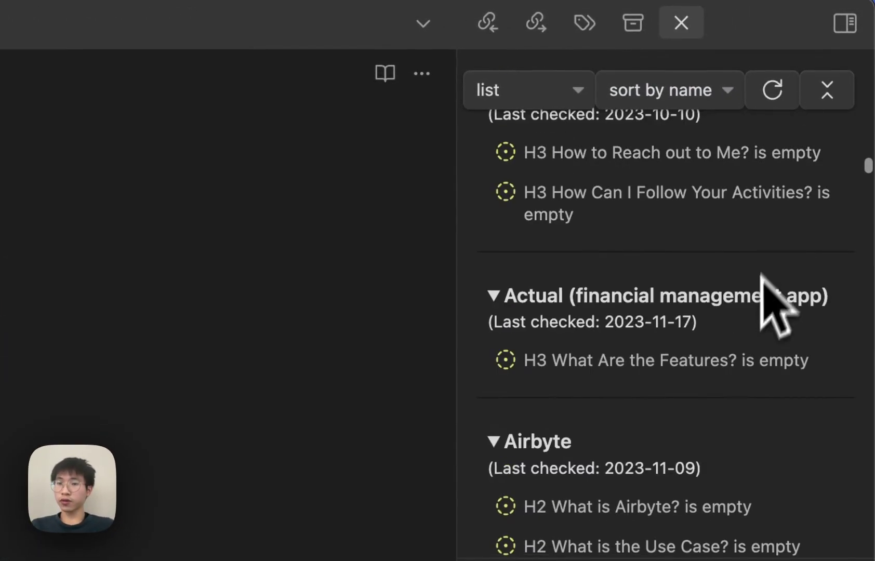
click(833, 92)
click(826, 93)
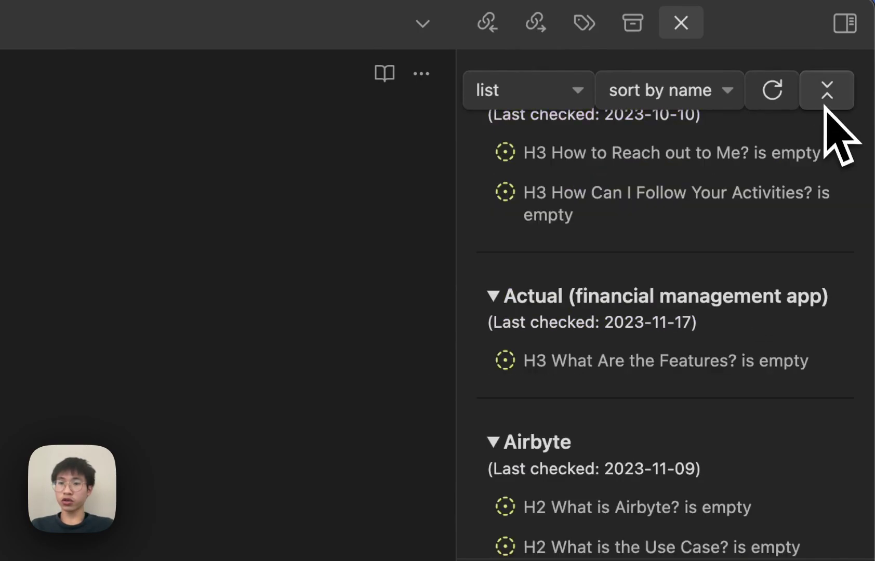
scroll(749, 361, down, 15)
scroll(746, 414, down, 8)
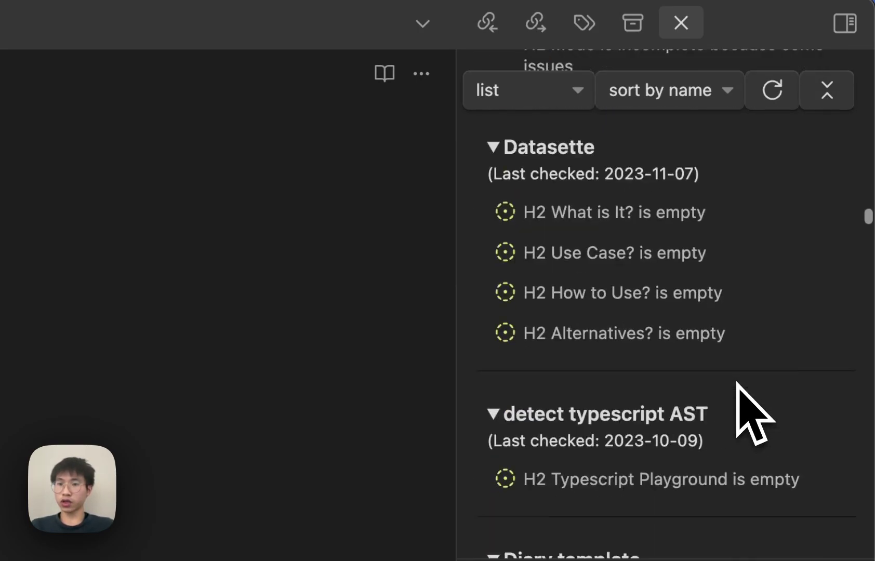
scroll(749, 416, up, 15)
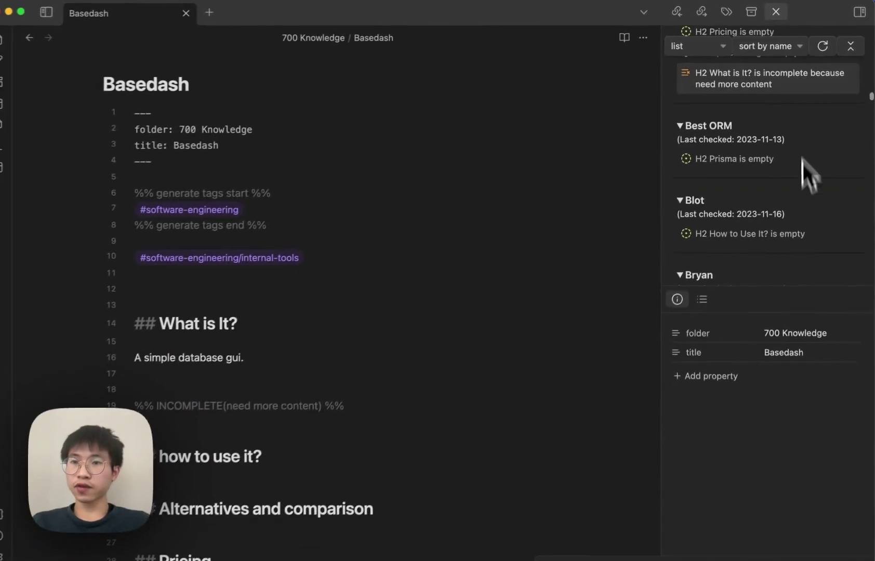
Sort the incomplete-files list by time and browse the expanded entries
click(774, 46)
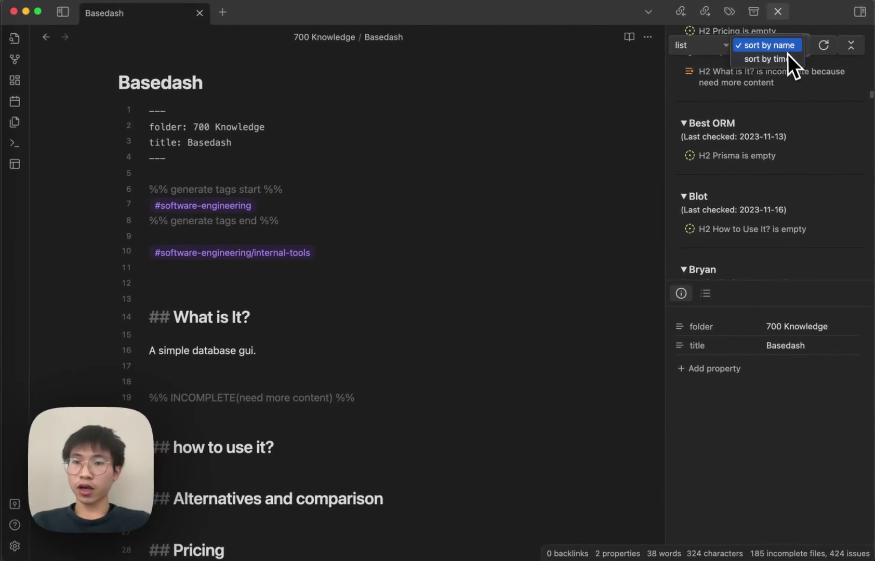
click(779, 61)
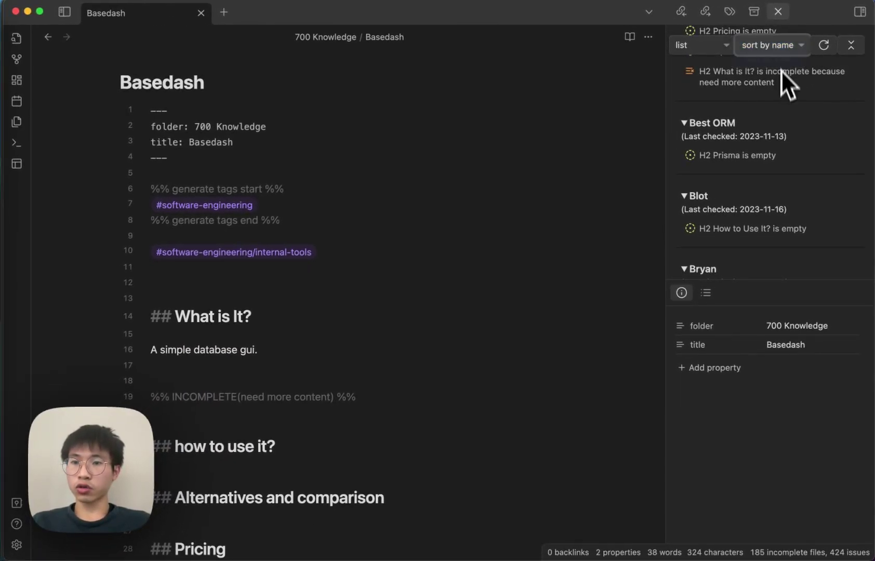
scroll(783, 121, up, 10)
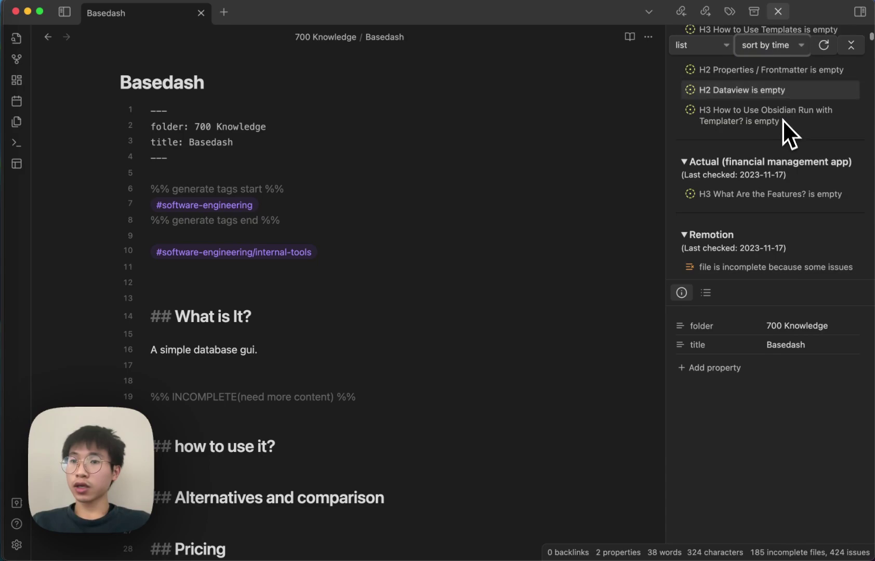
click(844, 46)
click(844, 47)
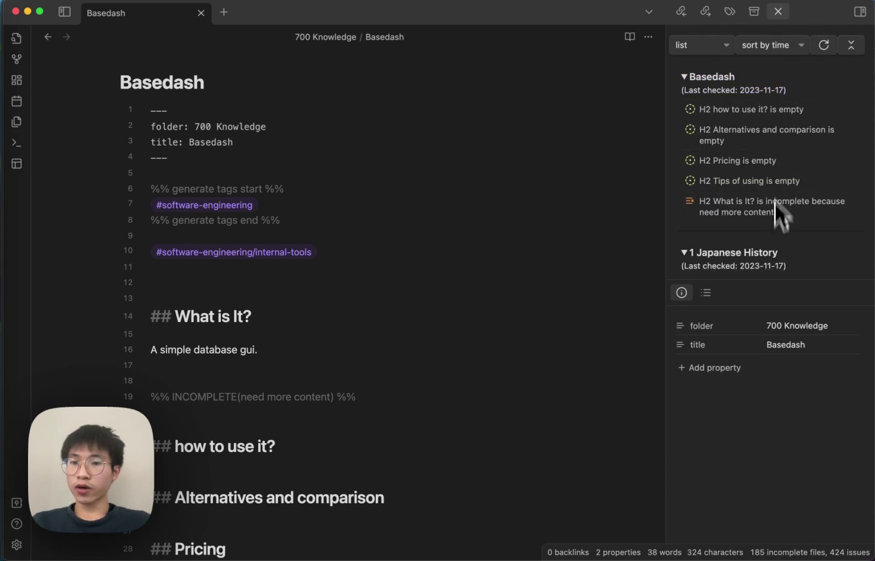
scroll(778, 204, down, 10)
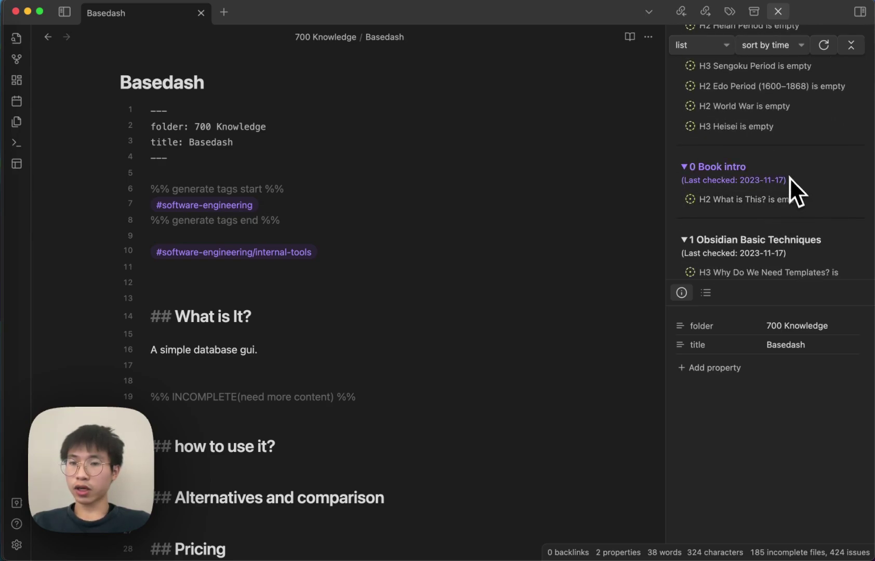
scroll(788, 194, down, 4)
scroll(788, 195, down, 5)
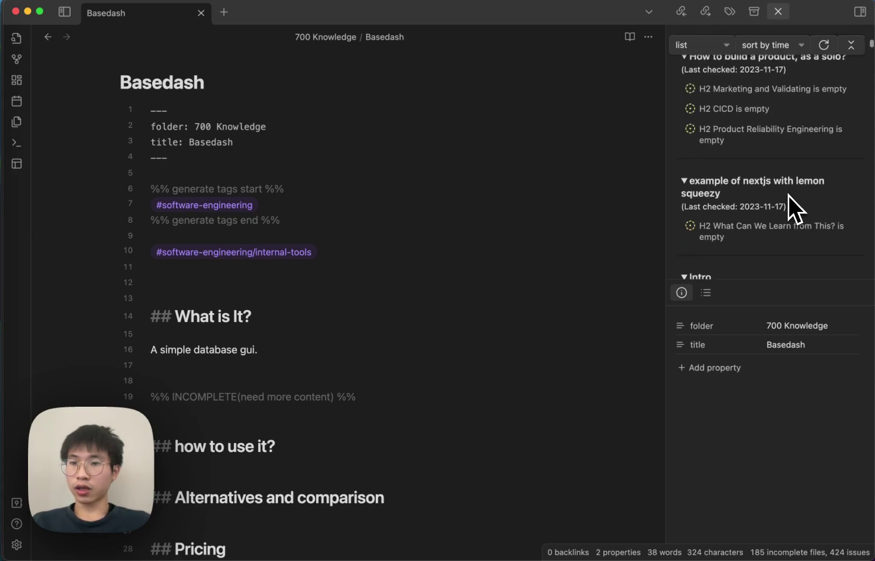
Collapse all entries in the time-sorted list and reopen the sorting options
click(852, 52)
scroll(844, 71, down, 15)
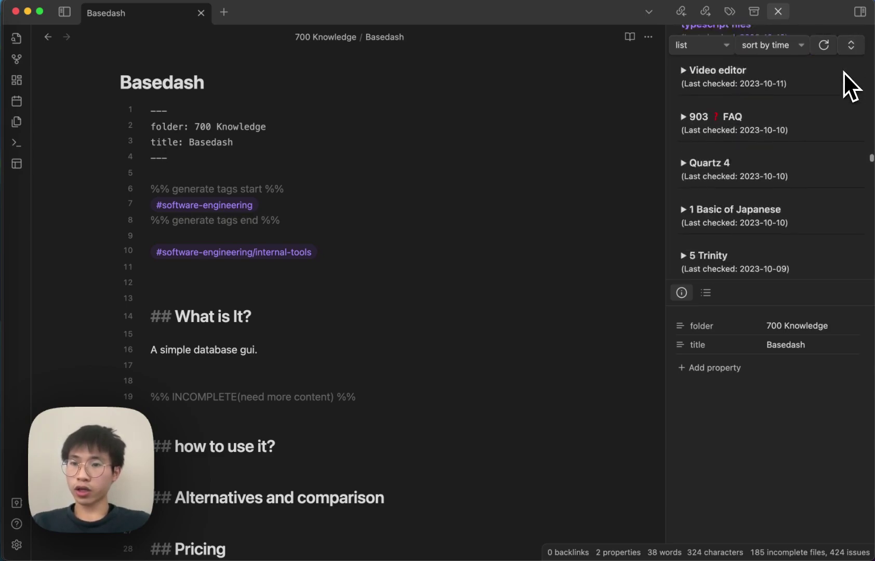
scroll(815, 192, down, 10)
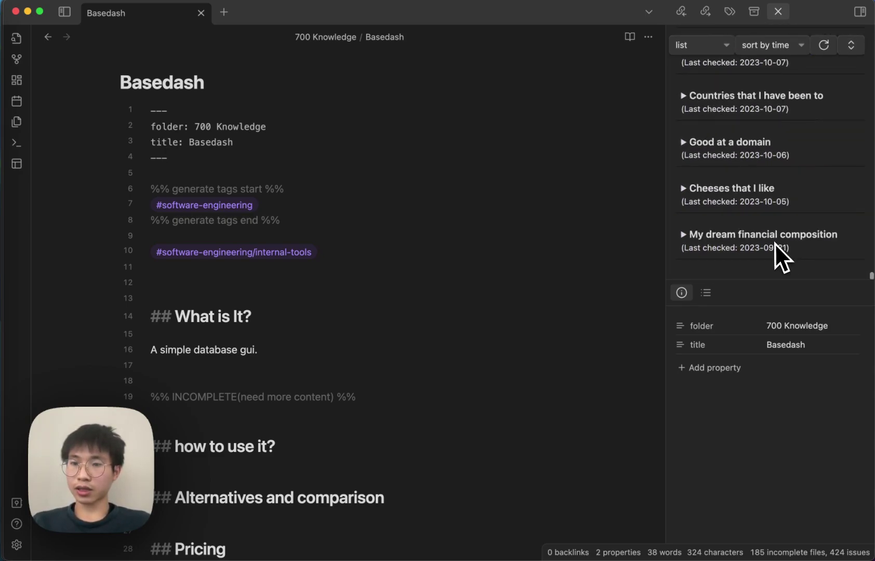
click(796, 49)
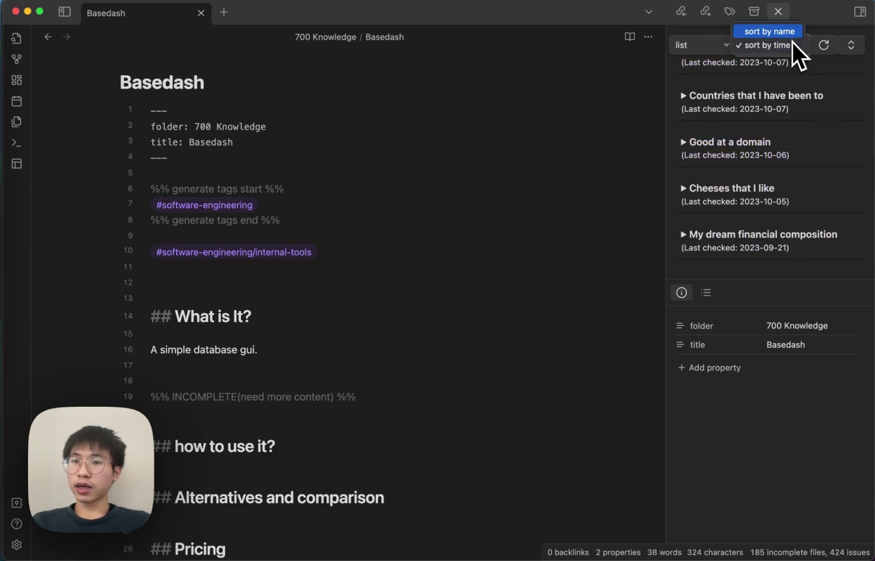
Switch the Incomplete Files pane to the icon view and look over the grid
click(713, 48)
click(708, 46)
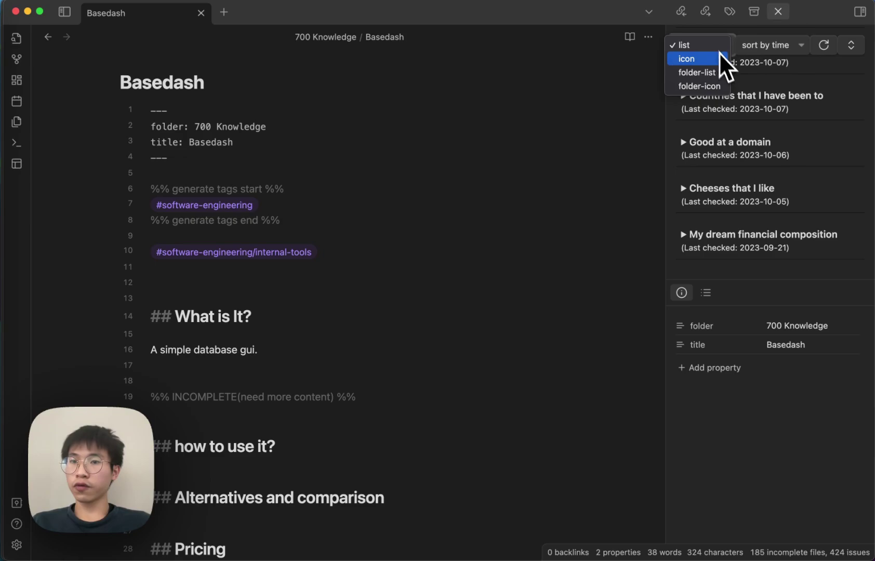
click(711, 58)
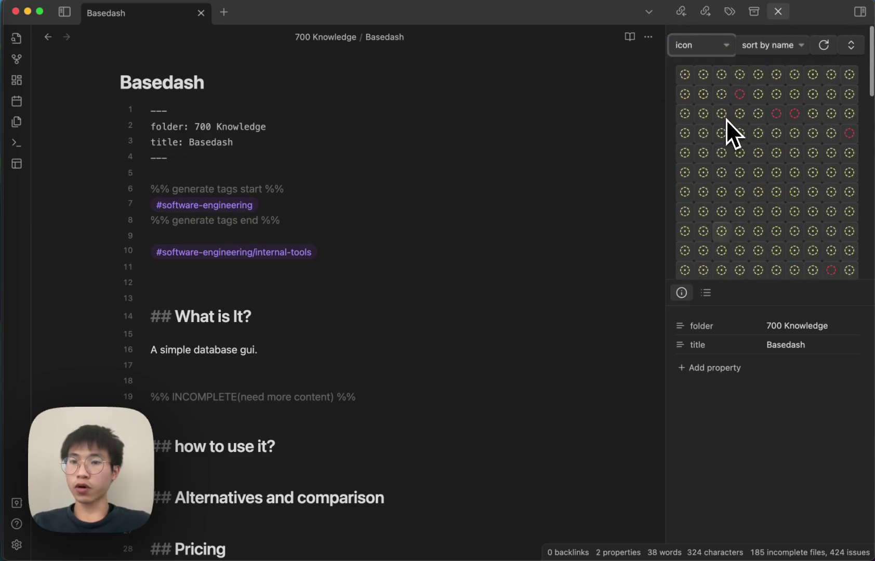
scroll(623, 235, down, 10)
scroll(623, 265, up, 10)
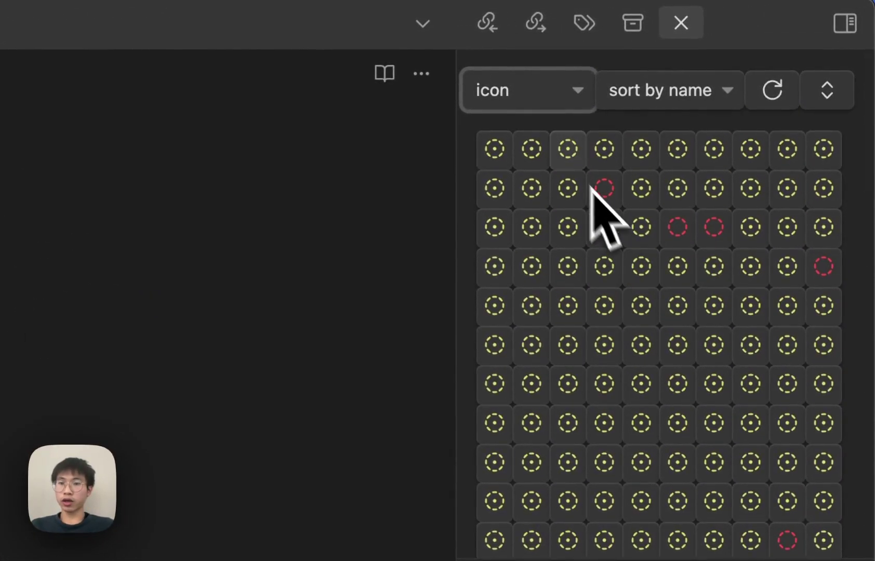
mouse_move(570, 162)
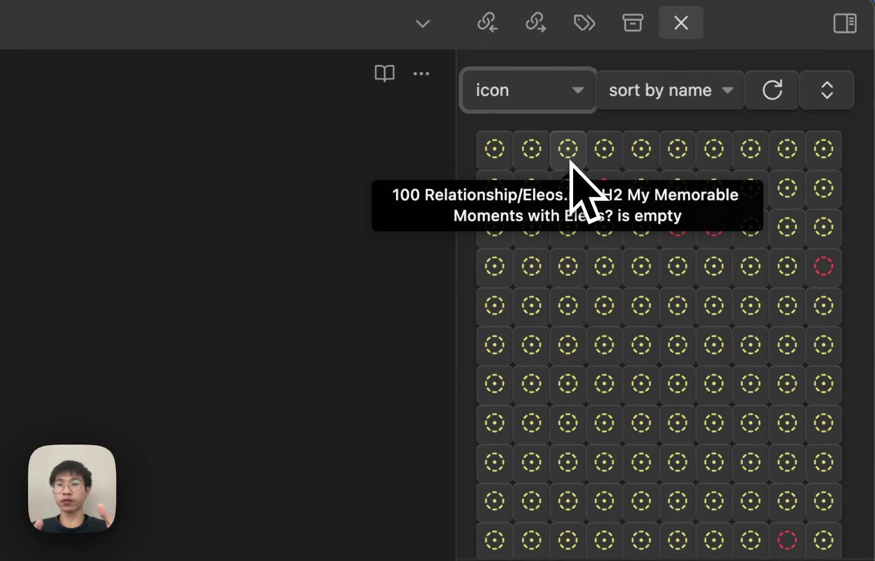
mouse_move(600, 193)
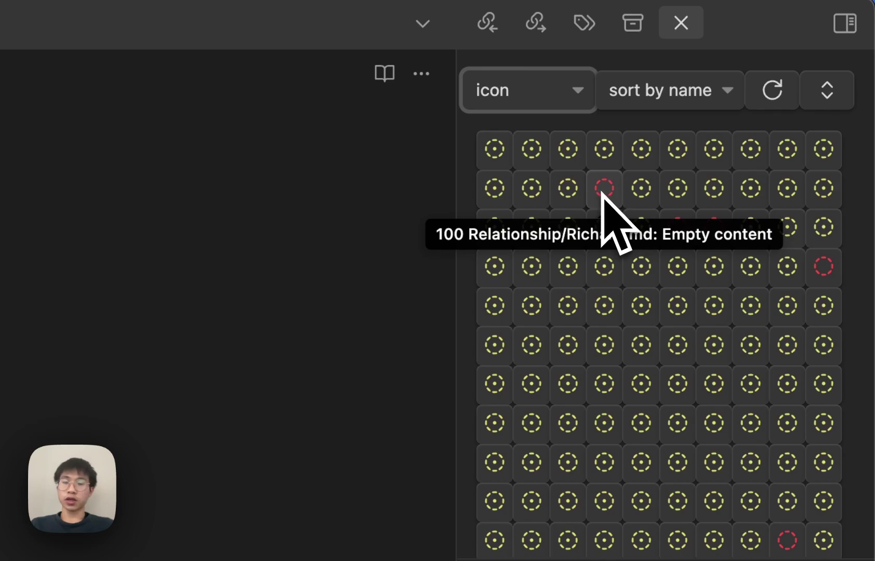
scroll(691, 520, down, 5)
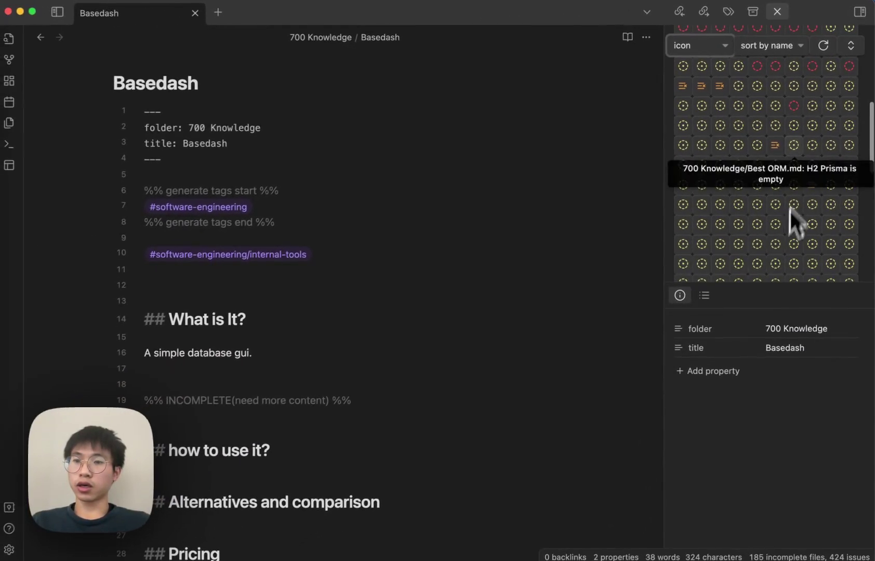
scroll(789, 151, up, 5)
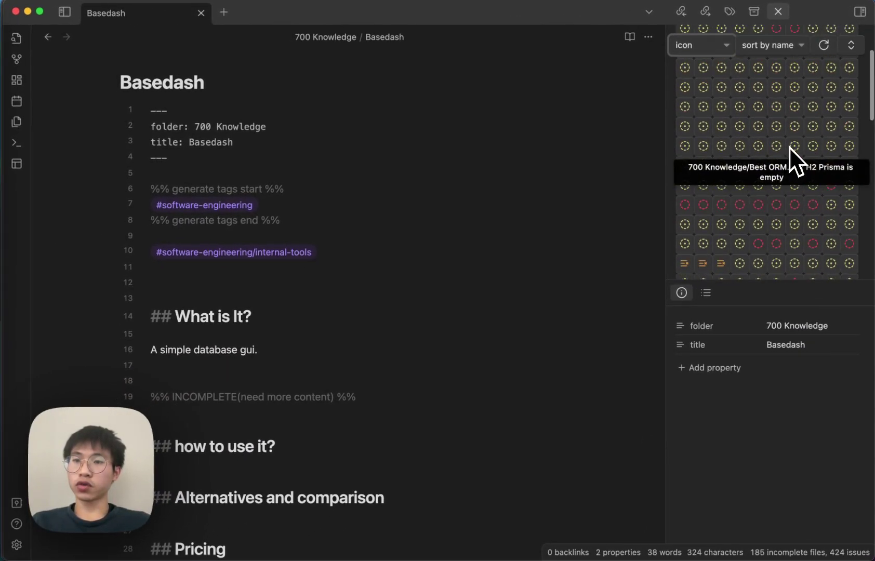
Sort the icon grid by issue so the red empty-content files come first
click(796, 42)
click(791, 58)
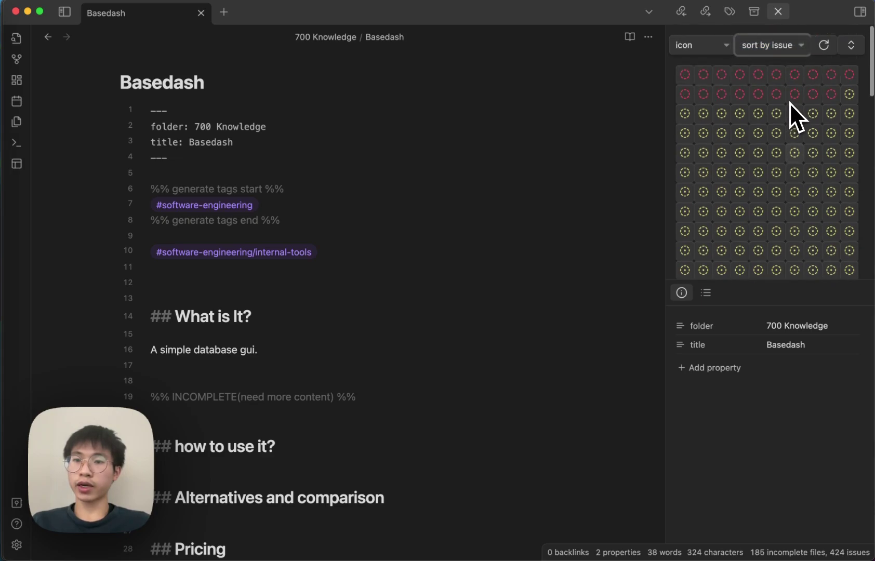
scroll(769, 125, down, 2)
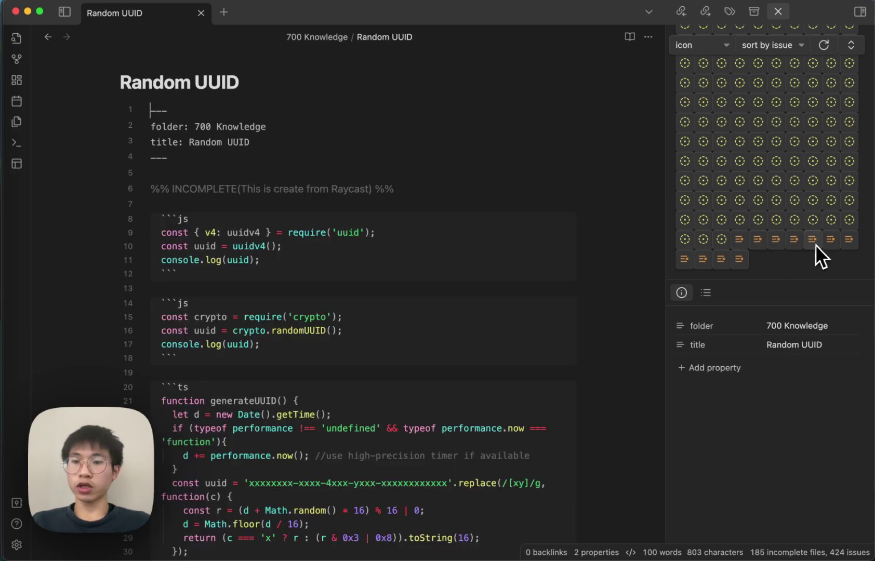
scroll(695, 212, up, 3)
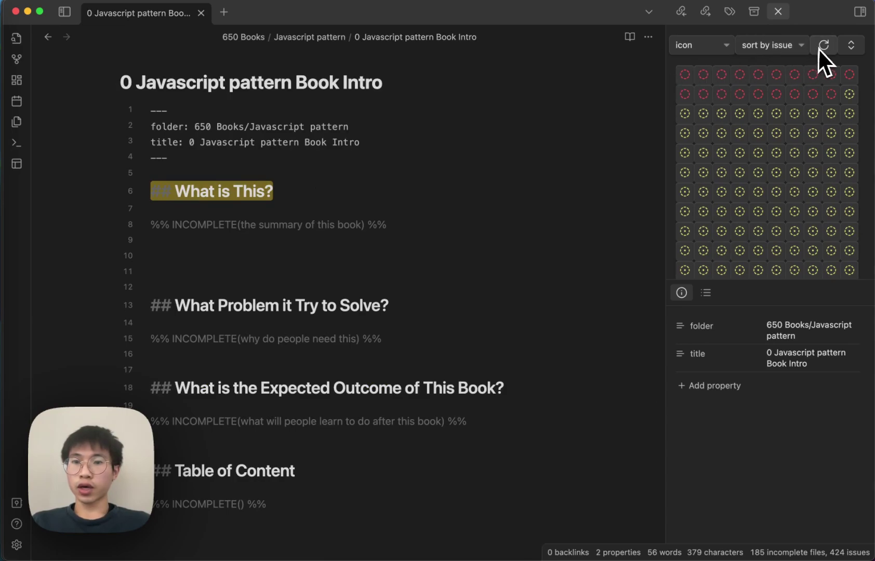
click(561, 203)
key(super+p)
text(sett)
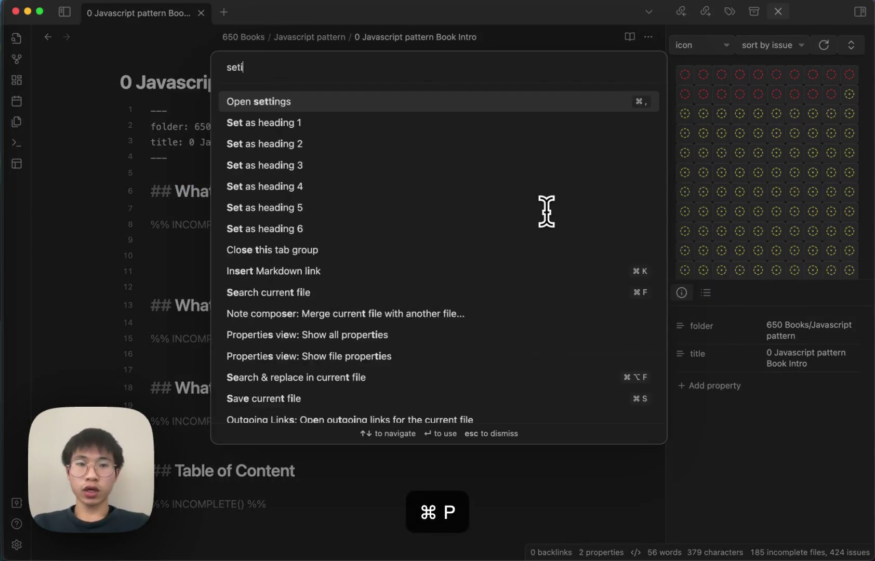
key(Return)
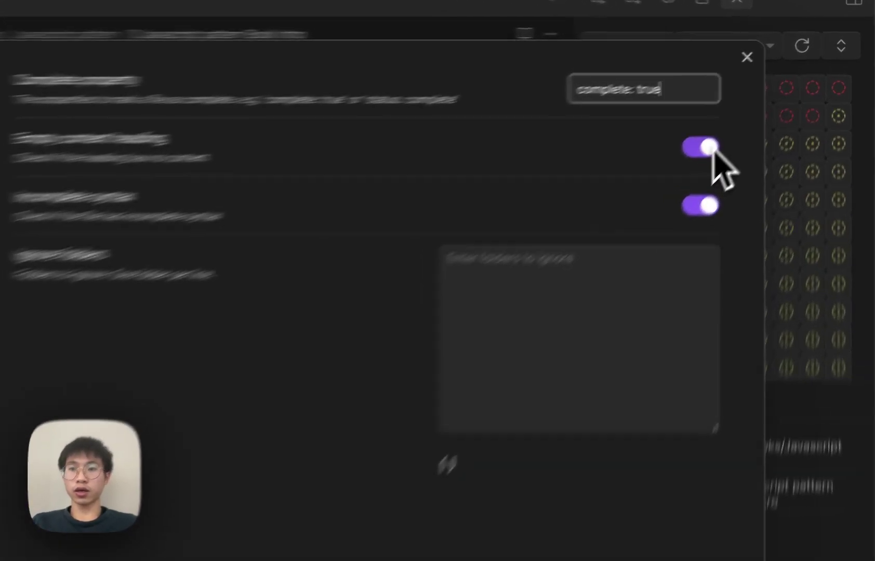
click(761, 115)
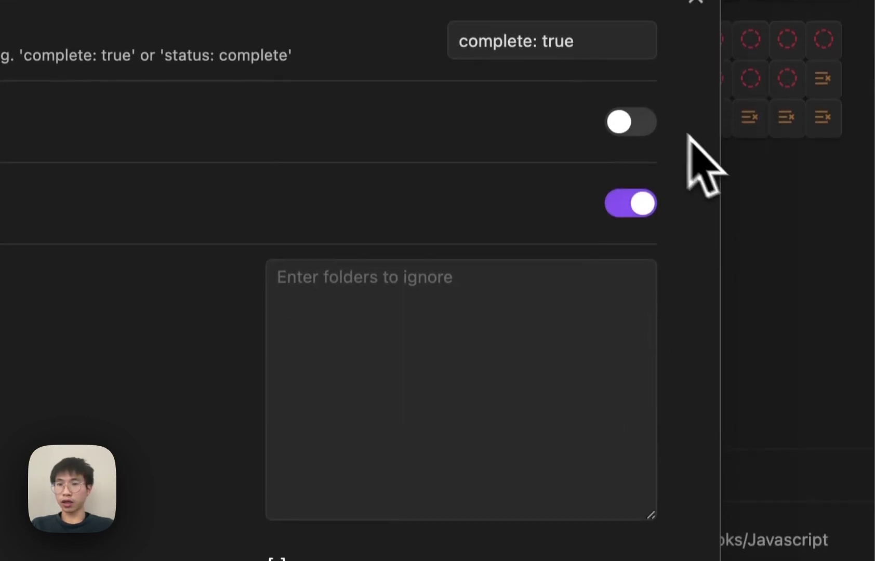
click(635, 117)
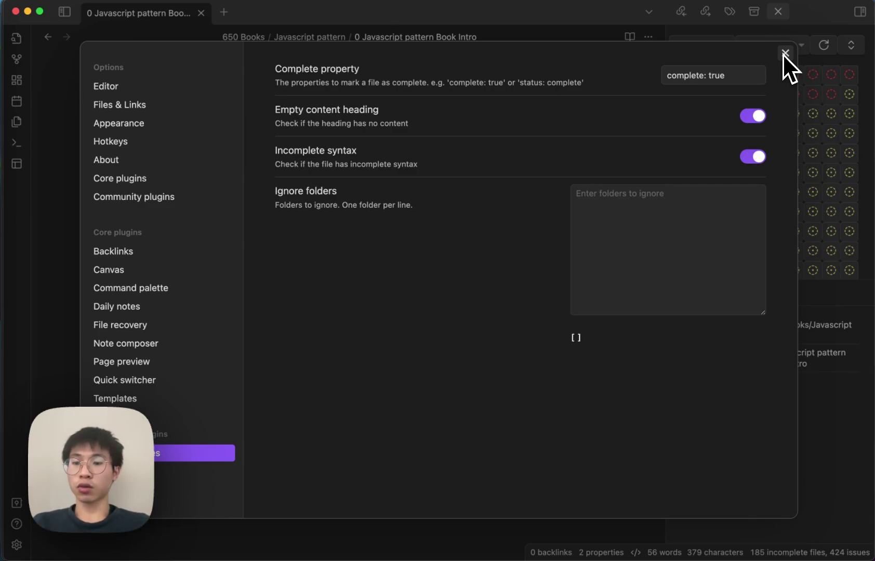
click(785, 53)
scroll(521, 316, down, 2)
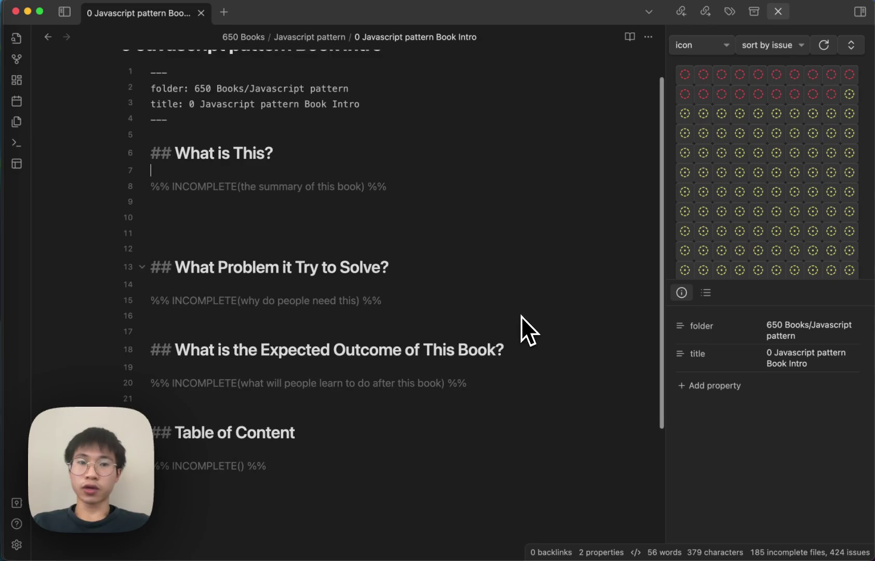
key(ctrl+Up)
Switch to the browser and scroll through the plugin README's Rules table
click(521, 316)
scroll(419, 272, up, 10)
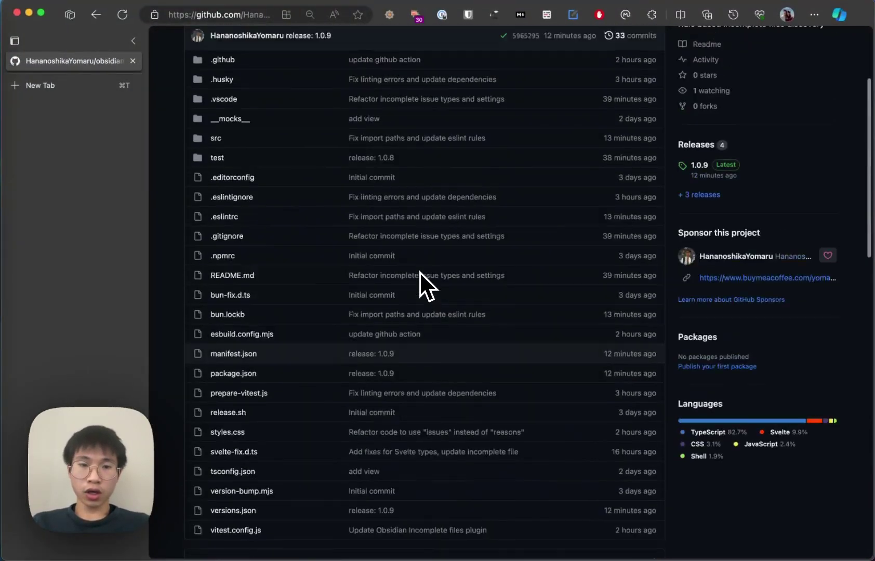
scroll(419, 272, up, 5)
scroll(303, 348, down, 15)
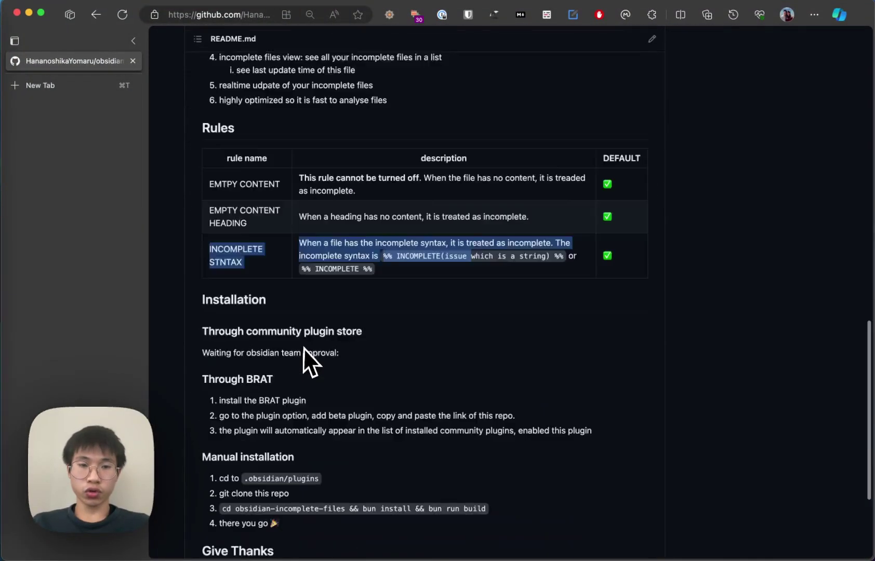
scroll(303, 348, down, 4)
scroll(406, 319, up, 12)
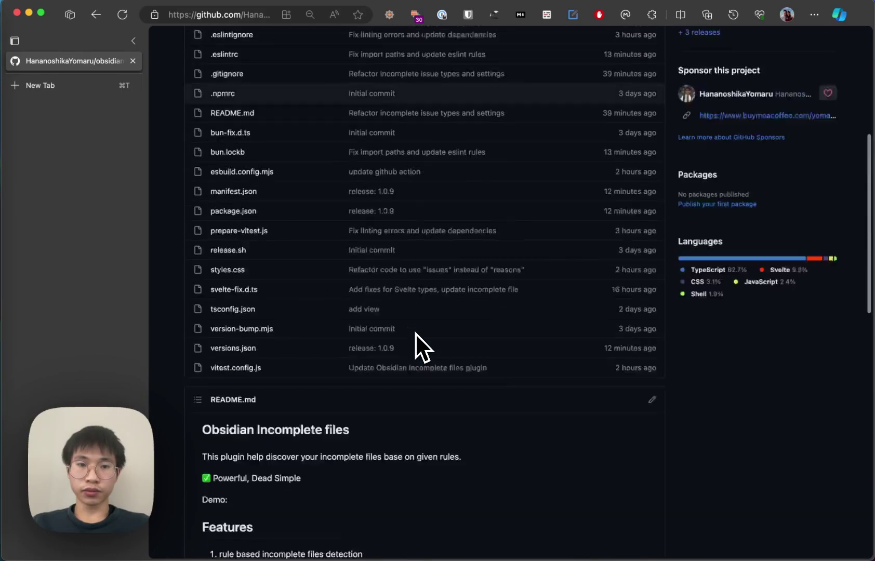
scroll(415, 333, down, 6)
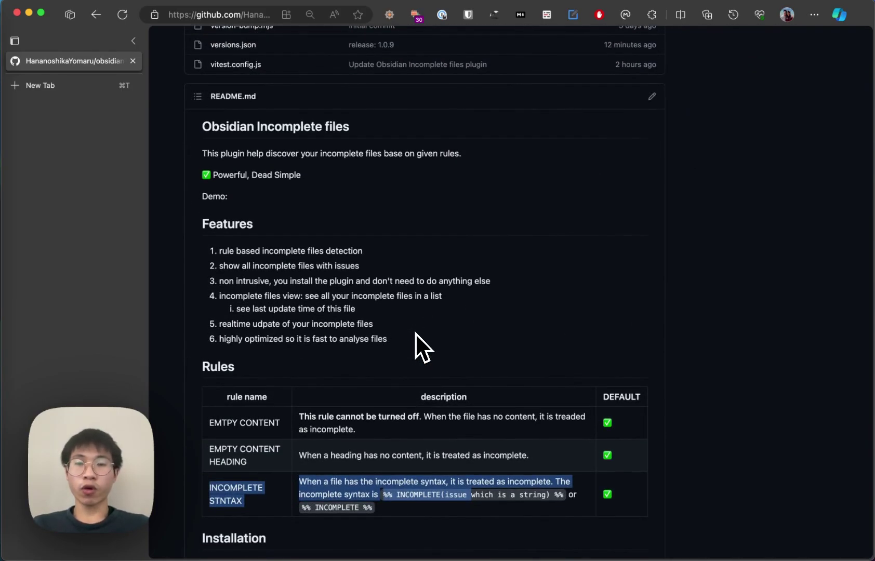
scroll(416, 334, up, 10)
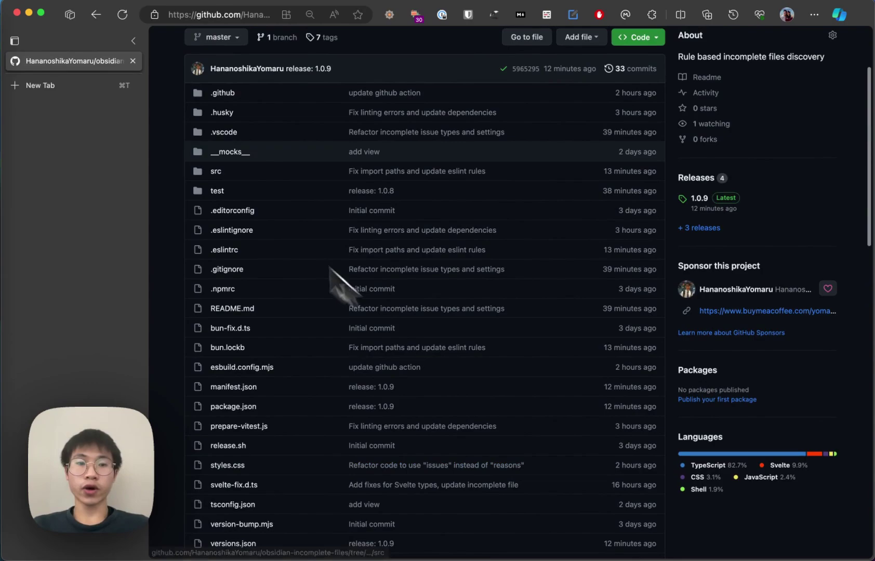
Open src > rules > INCOMPLETE_ISSUE_TYPE.ts to view the issue-type enum
click(219, 177)
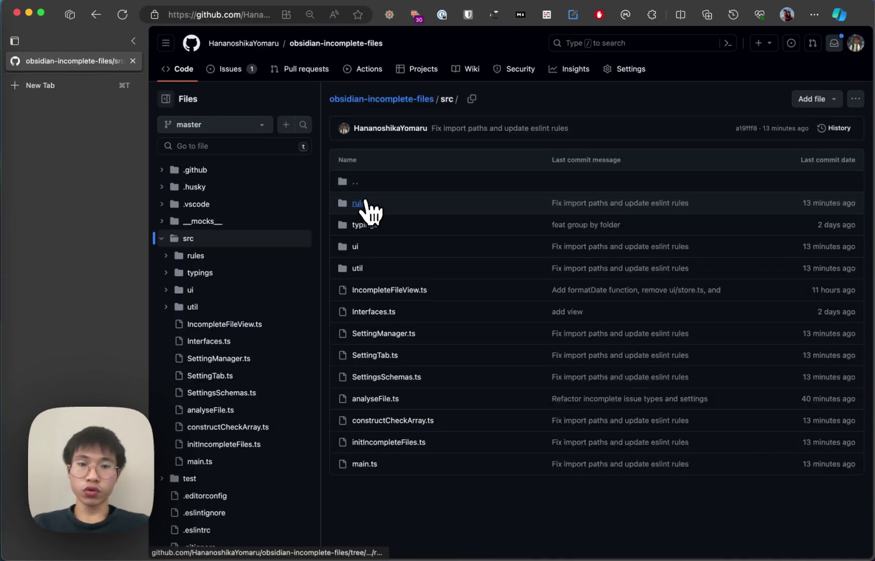
click(367, 207)
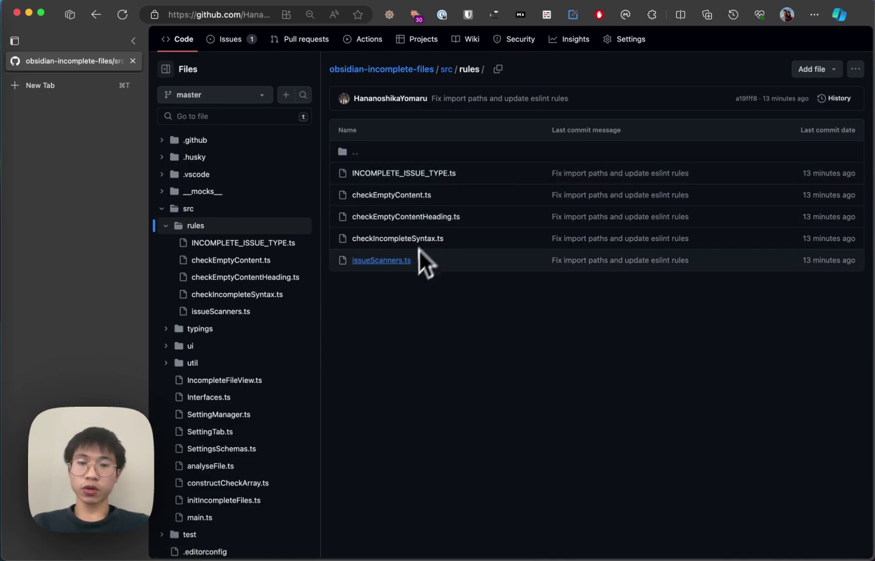
click(418, 176)
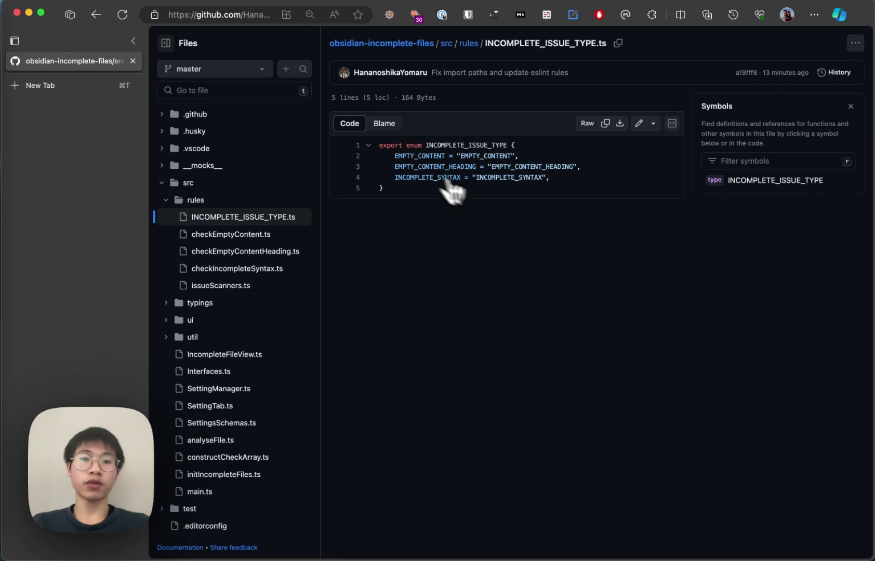
Return to the rules folder and skim the checkIncompleteSyntax.ts rule file
click(97, 16)
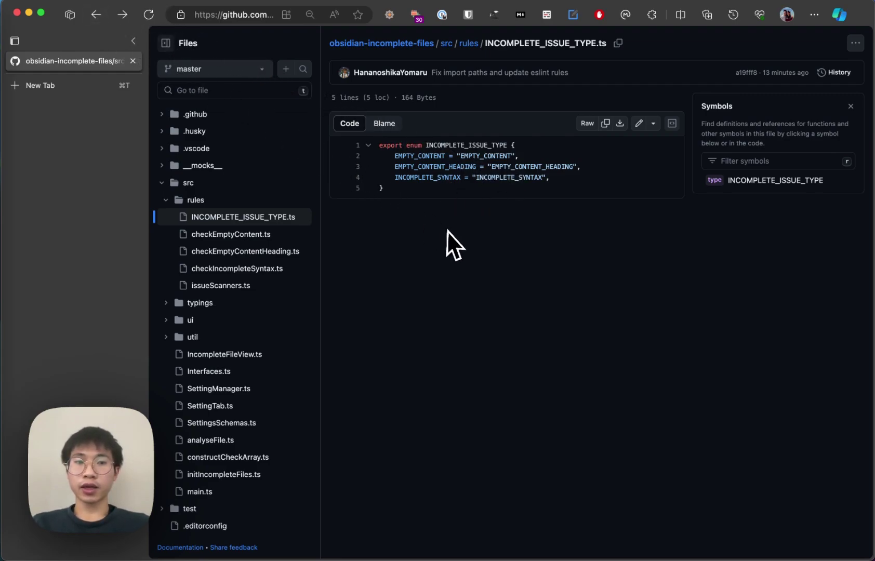
click(259, 269)
scroll(486, 278, down, 5)
scroll(434, 268, up, 2)
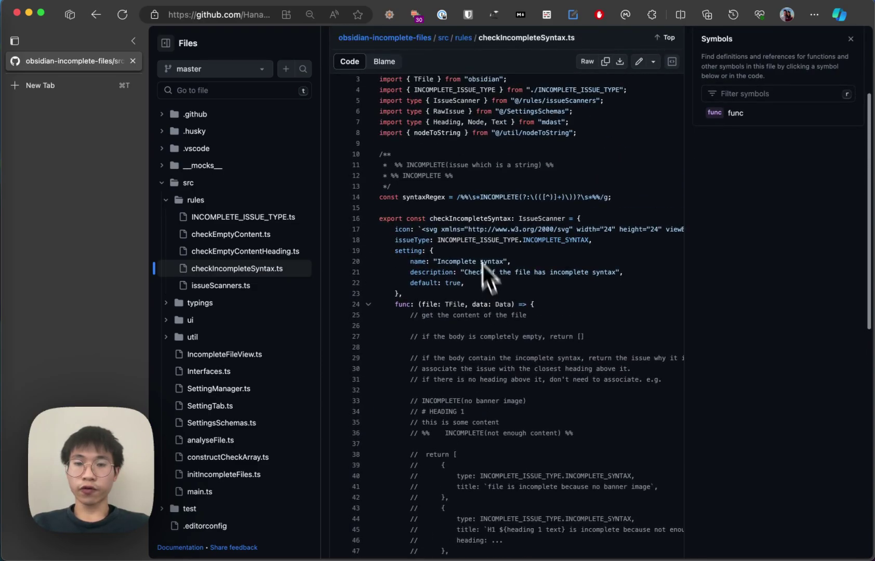
scroll(468, 276, down, 10)
scroll(488, 296, up, 10)
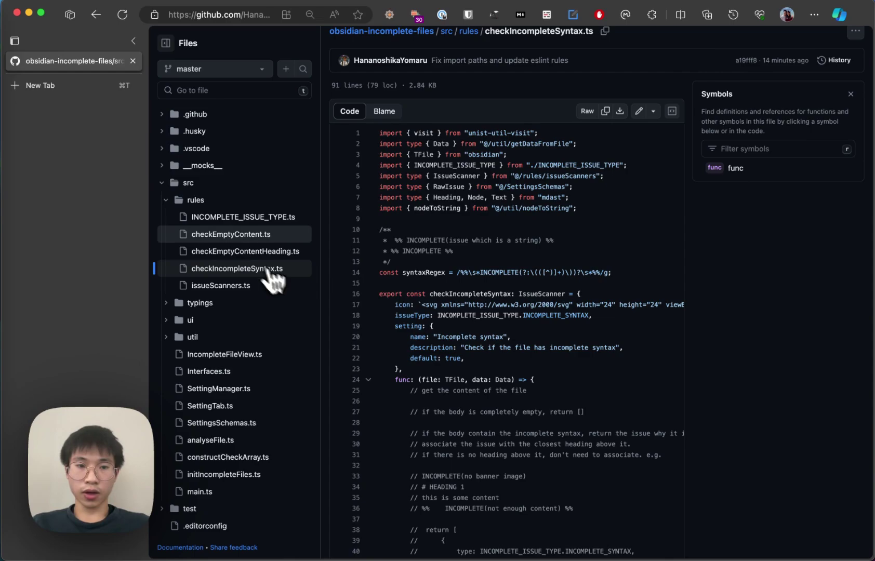
Open checkEmptyContent.ts and highlight its SVG icon string, issue type line and setting block
click(242, 233)
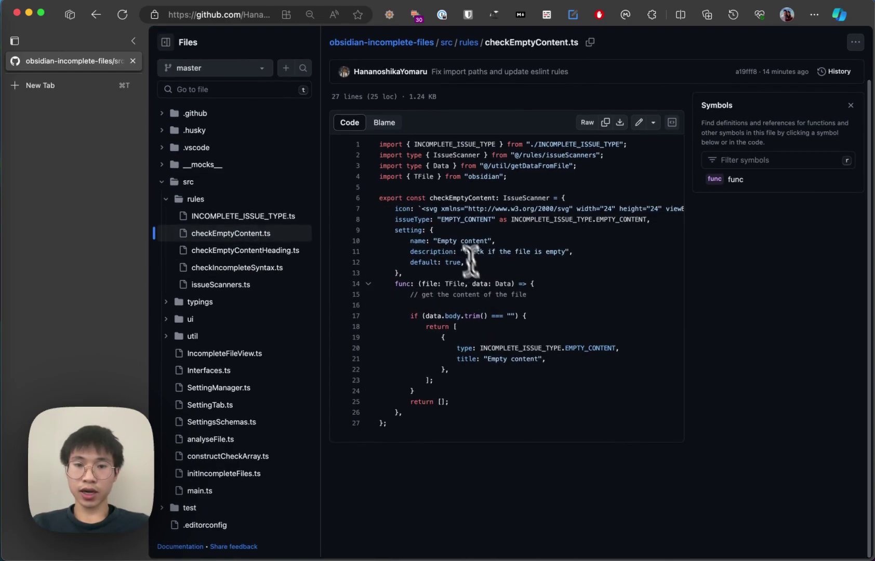
drag(410, 207, 710, 215)
scroll(494, 280, left, 10)
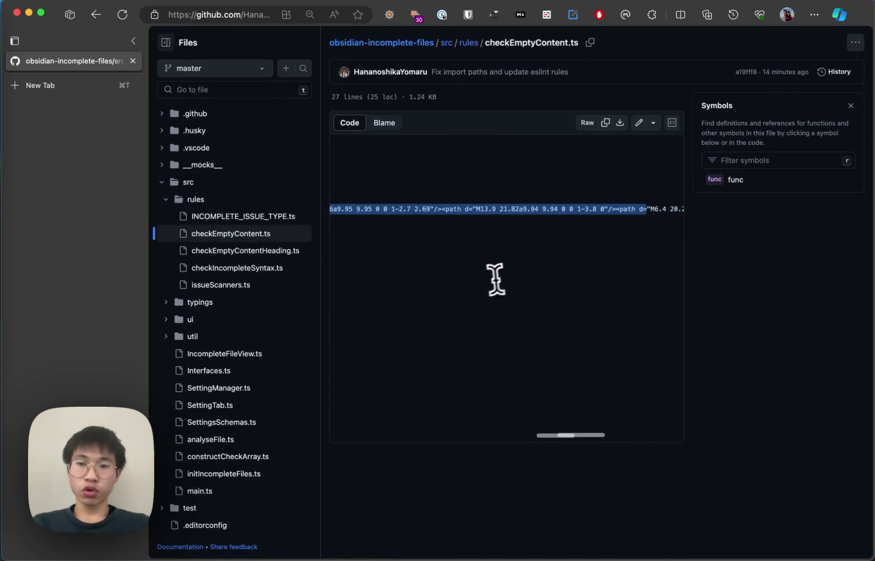
click(519, 283)
triple_click(468, 219)
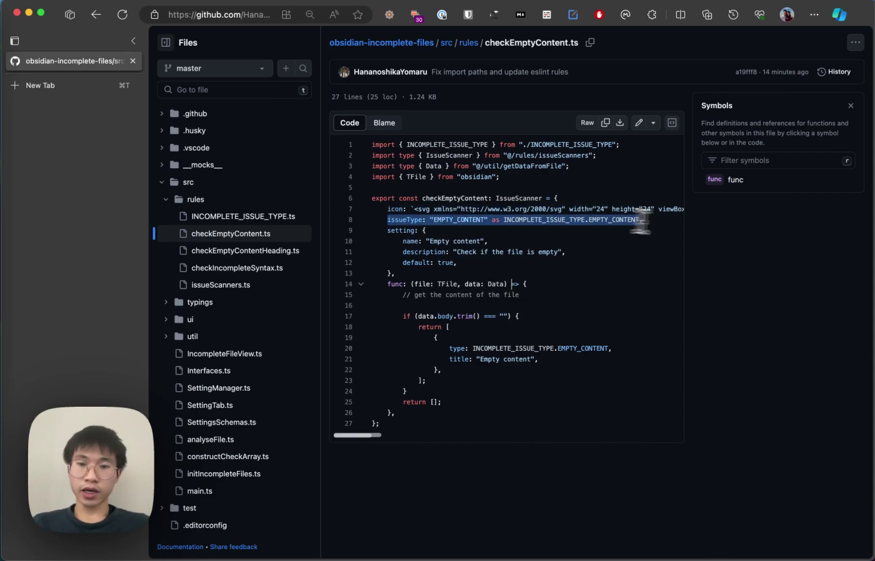
click(465, 263)
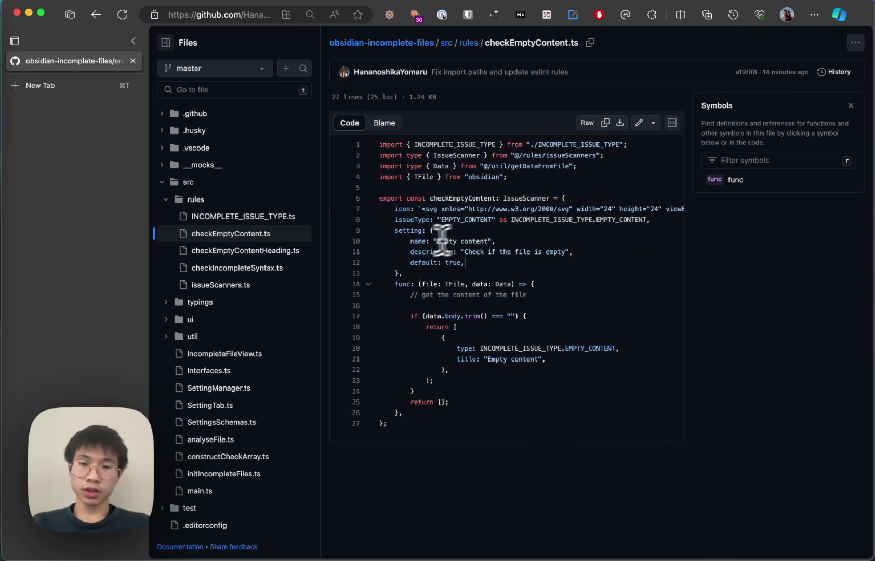
drag(408, 234, 460, 268)
Look up references to data, TFile and setting while marking the setting block
click(474, 287)
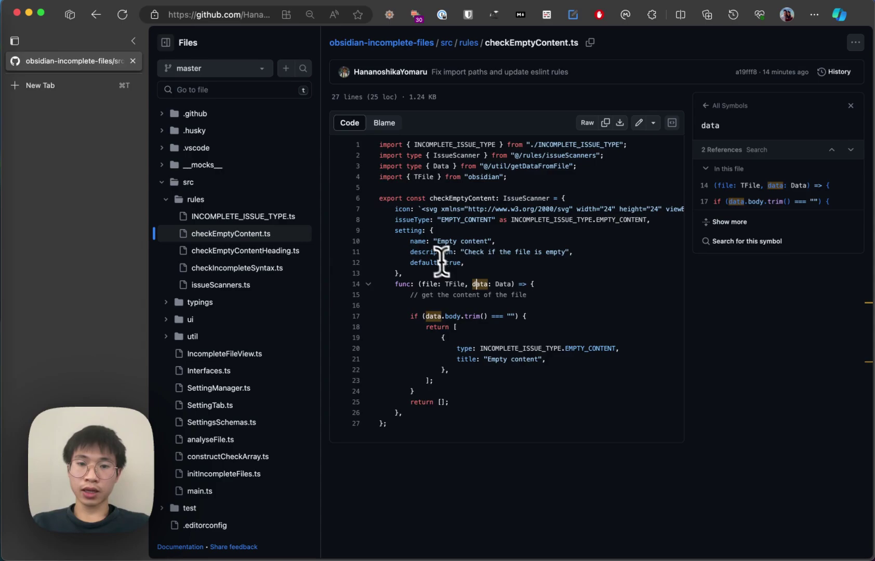
drag(396, 232, 433, 273)
click(453, 284)
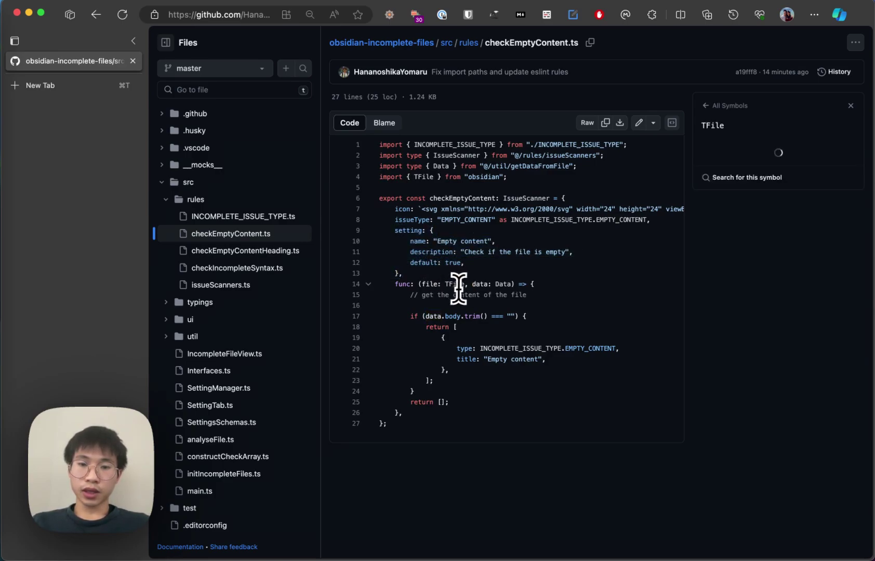
drag(400, 229, 449, 273)
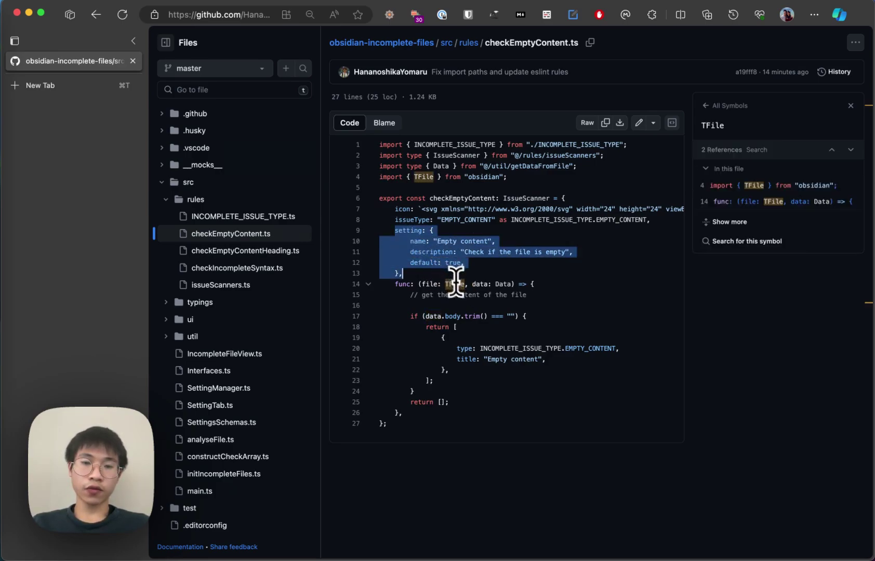
click(398, 231)
Show INCOMPLETE_ISSUE_TYPE's definition and highlight the empty-body check and returned issue
drag(395, 231, 459, 411)
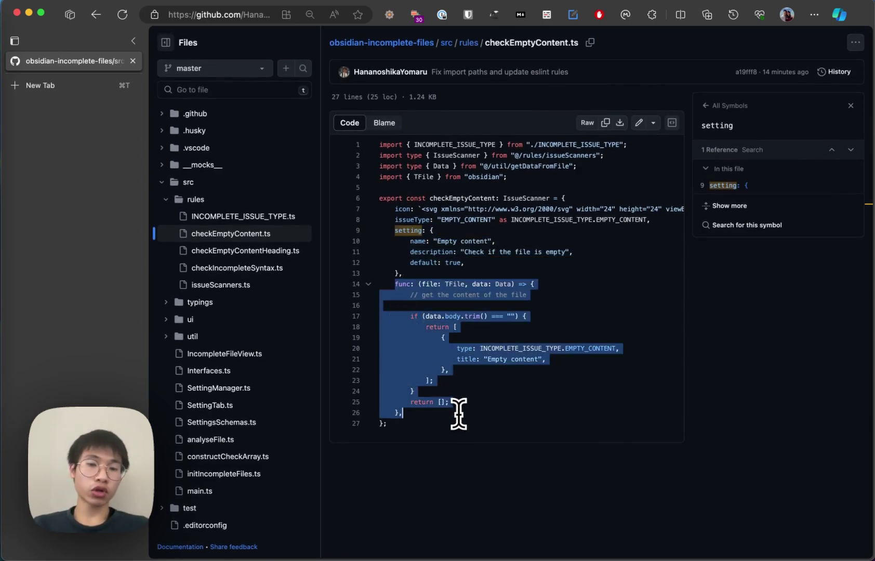
click(505, 347)
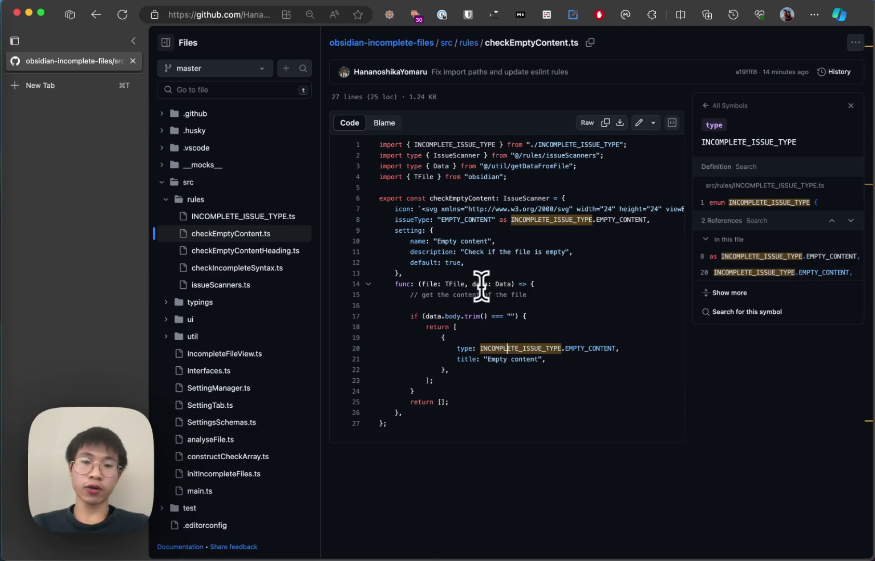
drag(419, 316, 553, 316)
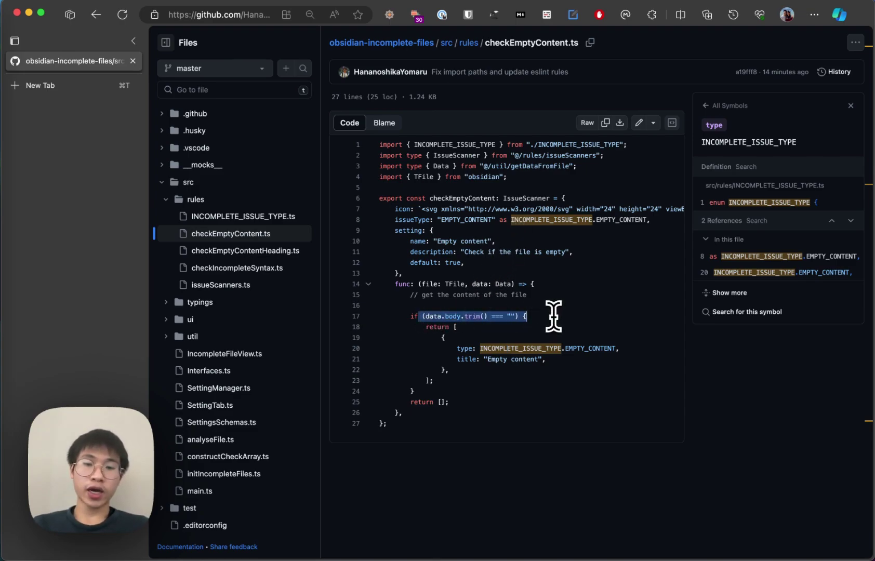
click(551, 335)
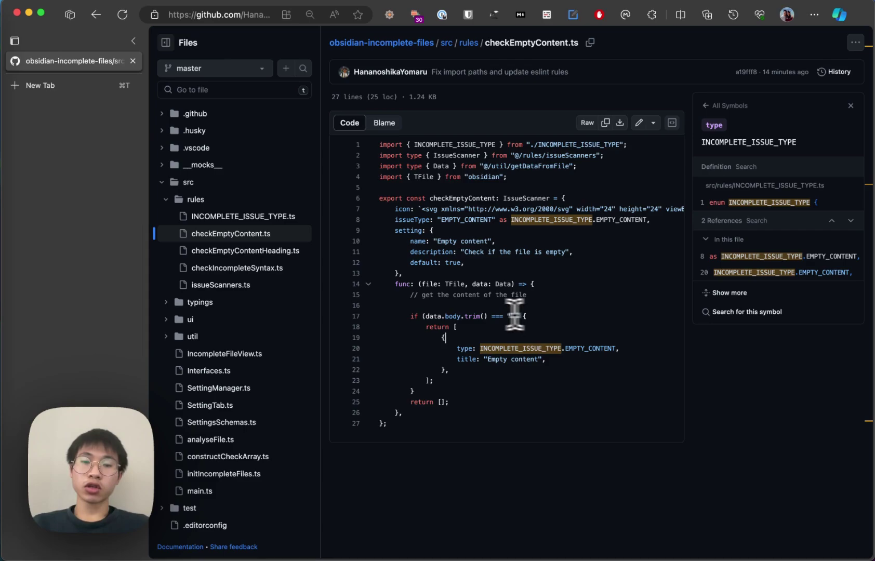
drag(422, 316, 531, 318)
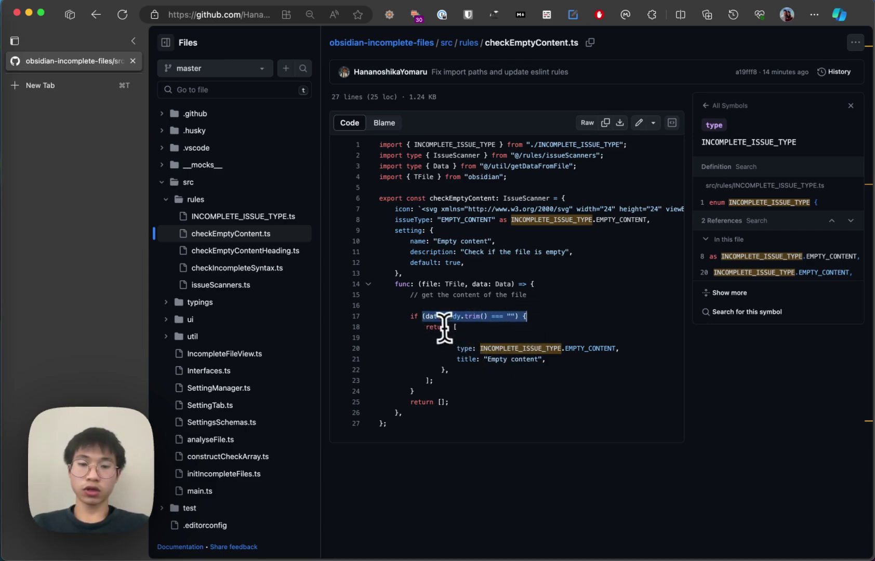
drag(427, 327, 492, 385)
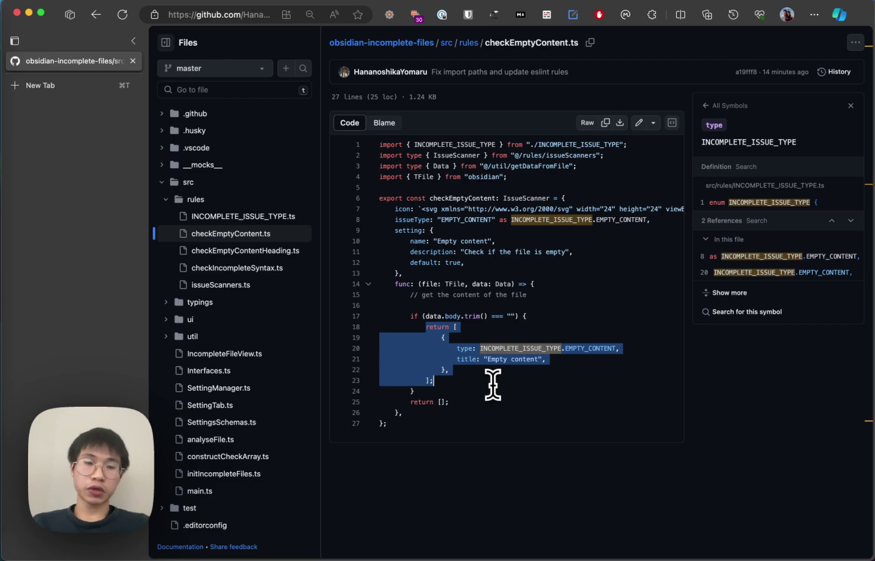
Open issueScanners.ts and highlight the whole file listing the three rule checks
click(242, 285)
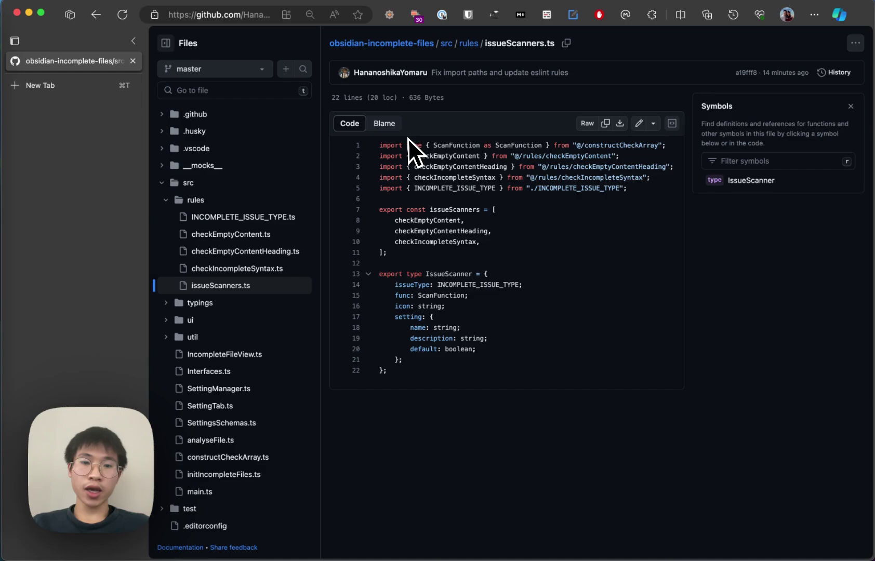
drag(408, 138, 542, 396)
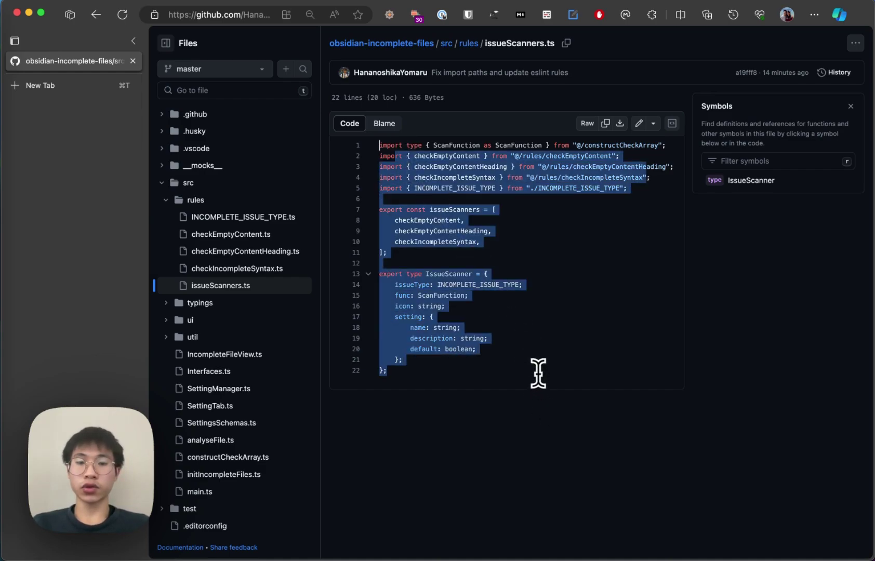
click(538, 372)
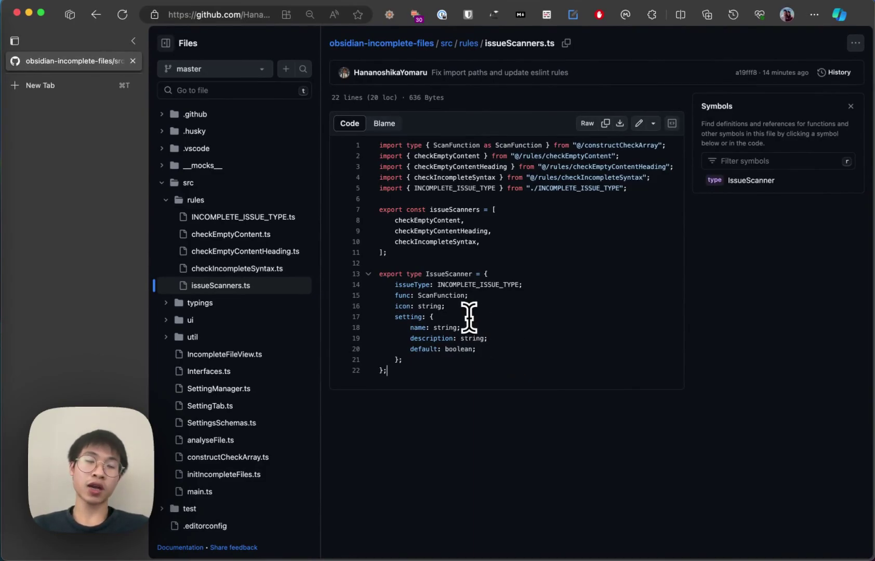
Switch back to Obsidian and sort the incomplete files by name
key(super+Tab)
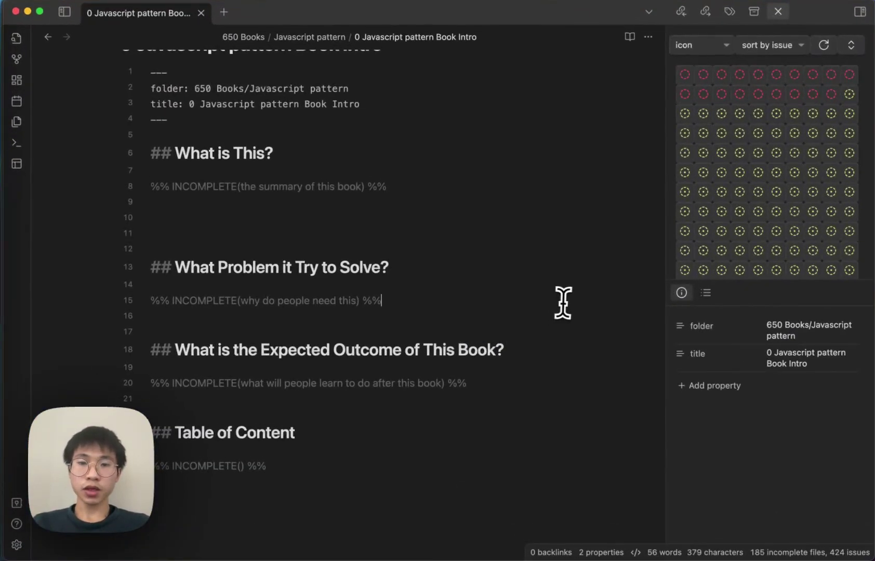
mouse_move(694, 205)
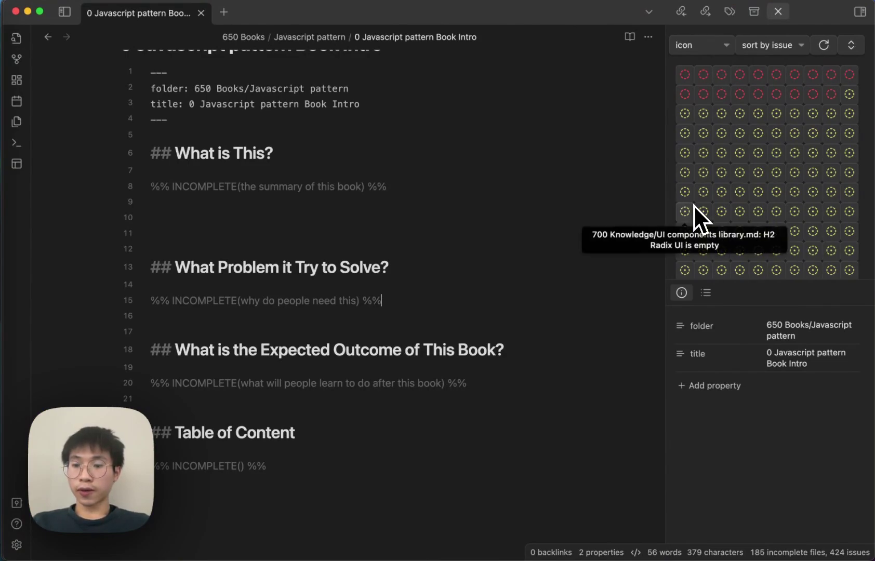
click(782, 45)
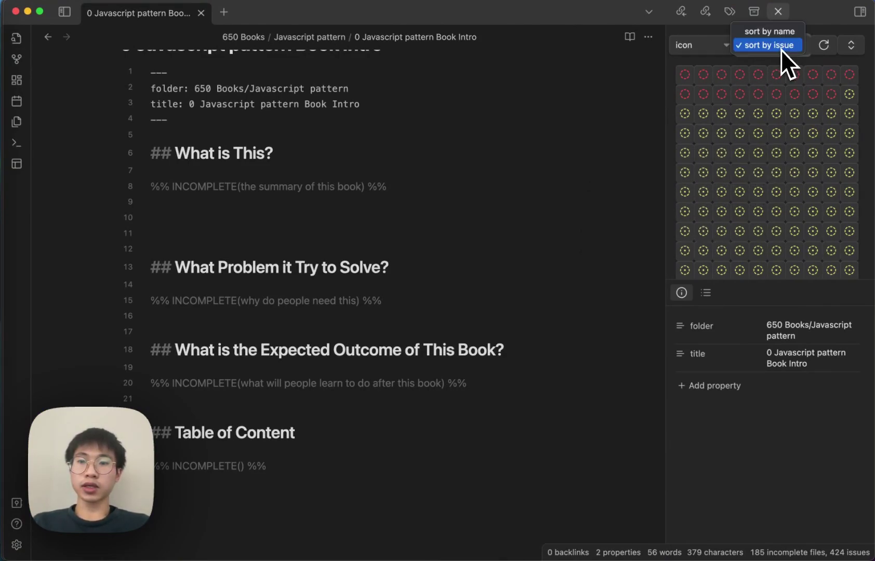
click(781, 48)
Group the incomplete files by folder and expand Root, 100 Relationship and 300 Finance
click(719, 45)
click(708, 60)
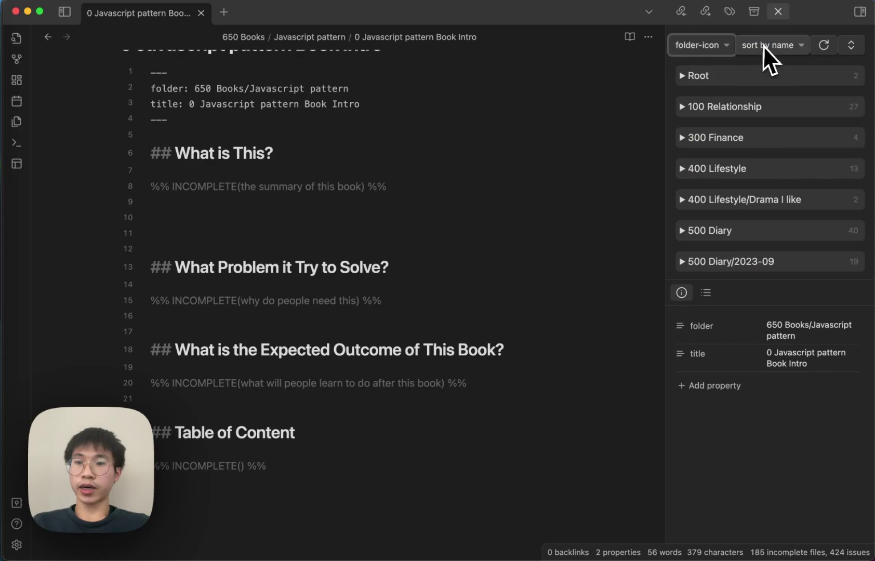
click(762, 77)
click(691, 205)
scroll(669, 302, down, 3)
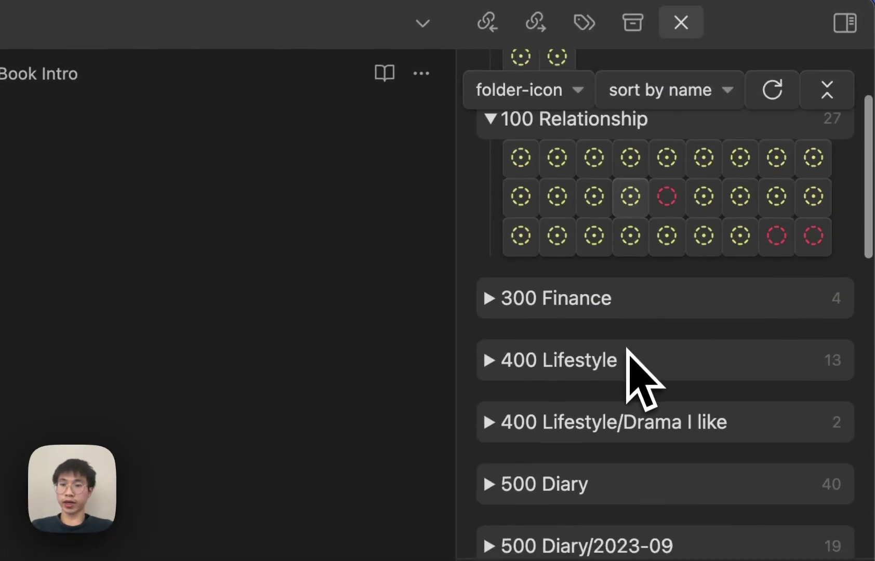
scroll(666, 295, up, 1)
click(618, 347)
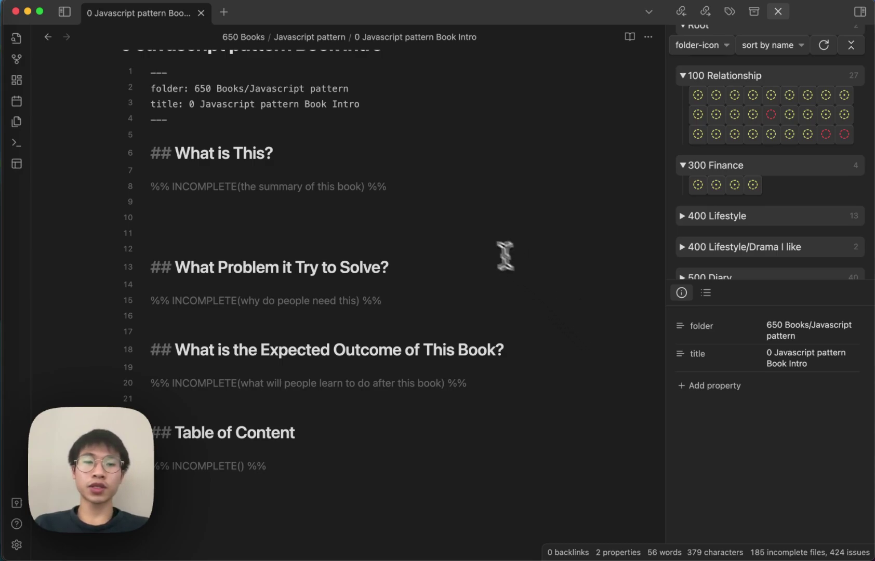
Add a trial link [[skropwerkpwe]] under What is This?, preview it, then delete the line
click(463, 228)
text([[)
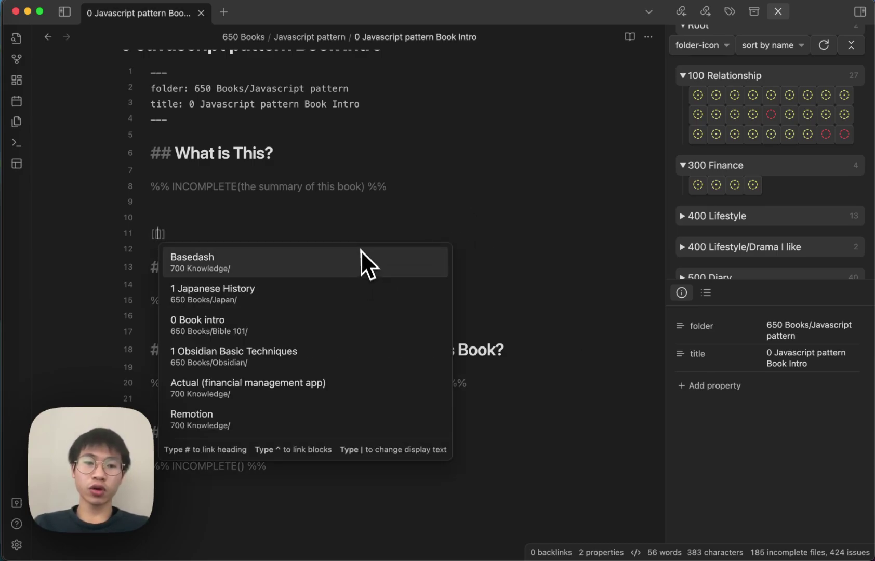
text(skropwerkpwe)
click(282, 207)
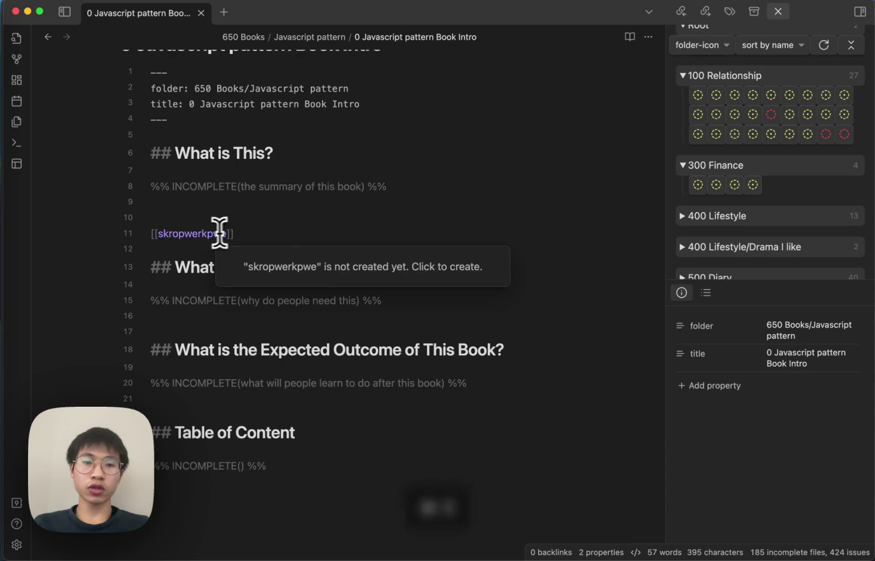
key(super+e)
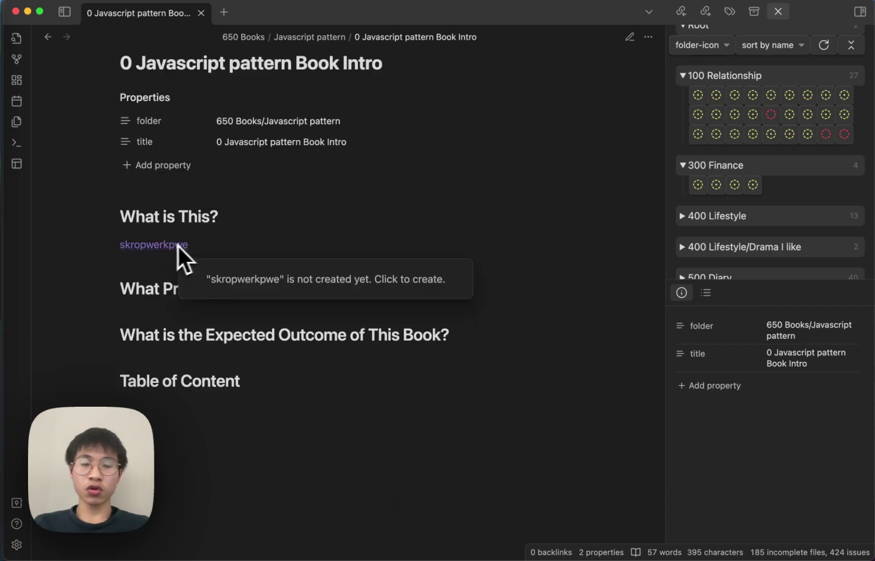
key(super+e)
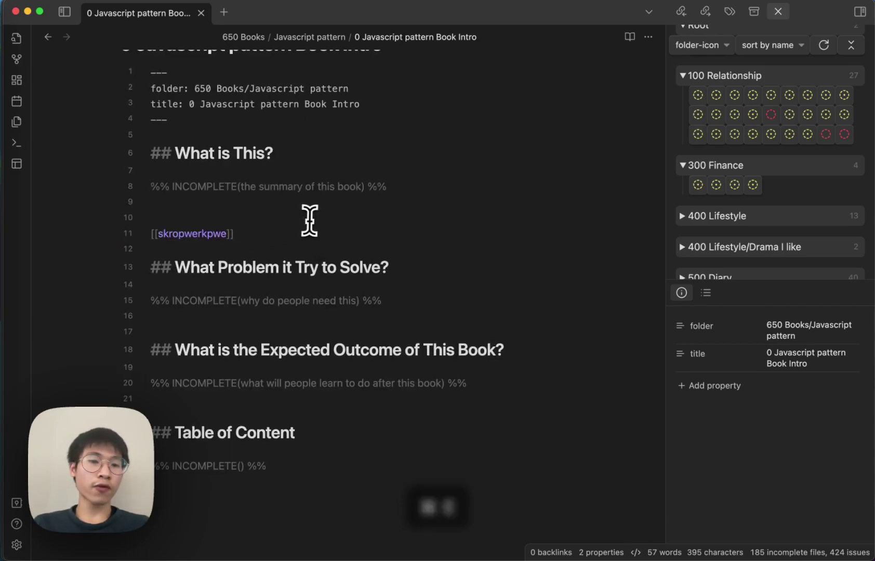
key(super+Delete)
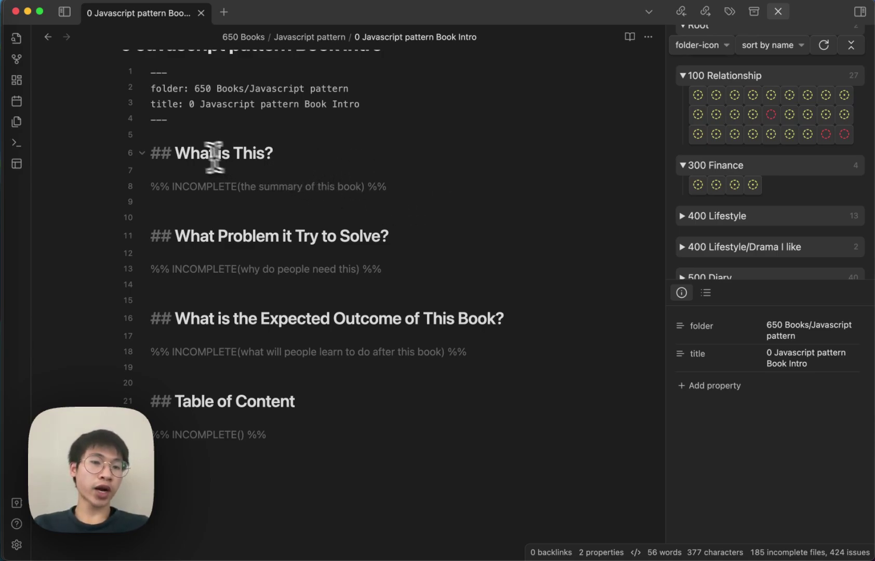
drag(208, 153, 416, 428)
scroll(719, 180, up, 2)
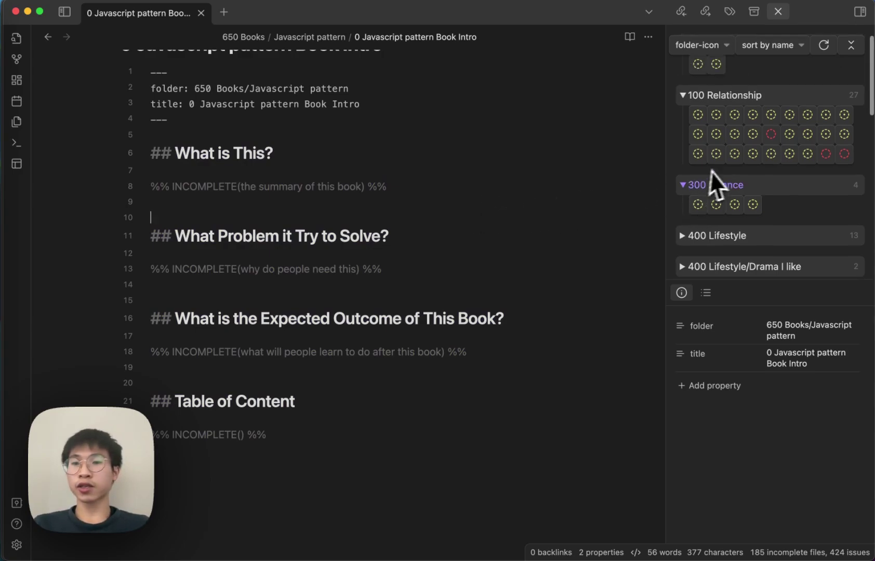
scroll(727, 180, down, 10)
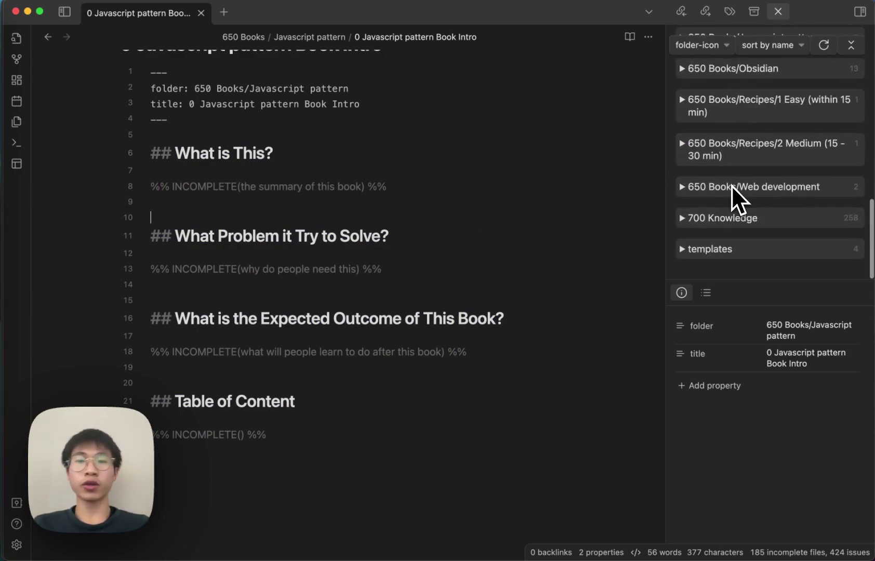